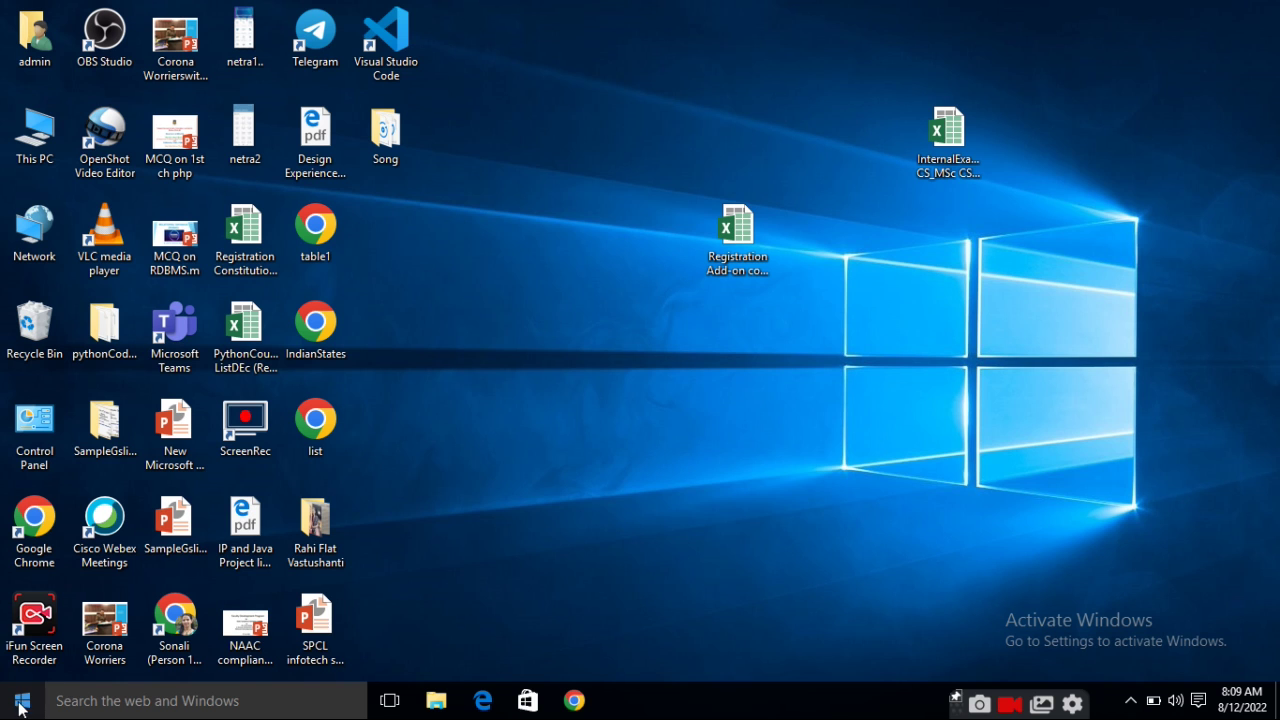
- Show the Start menu's full alphabetical app list and scroll down to PowerPoint 2016
{"action": "left_click", "coordinate": [22, 702]}
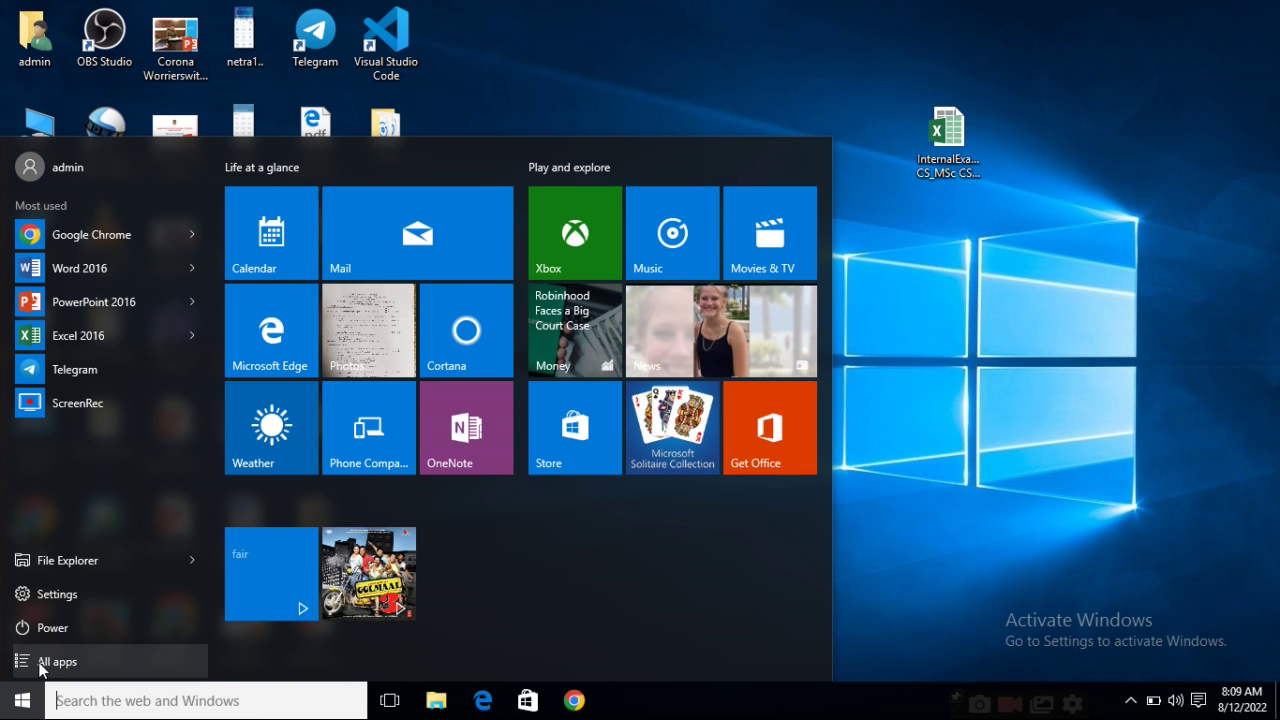
{"action": "left_click", "coordinate": [40, 665]}
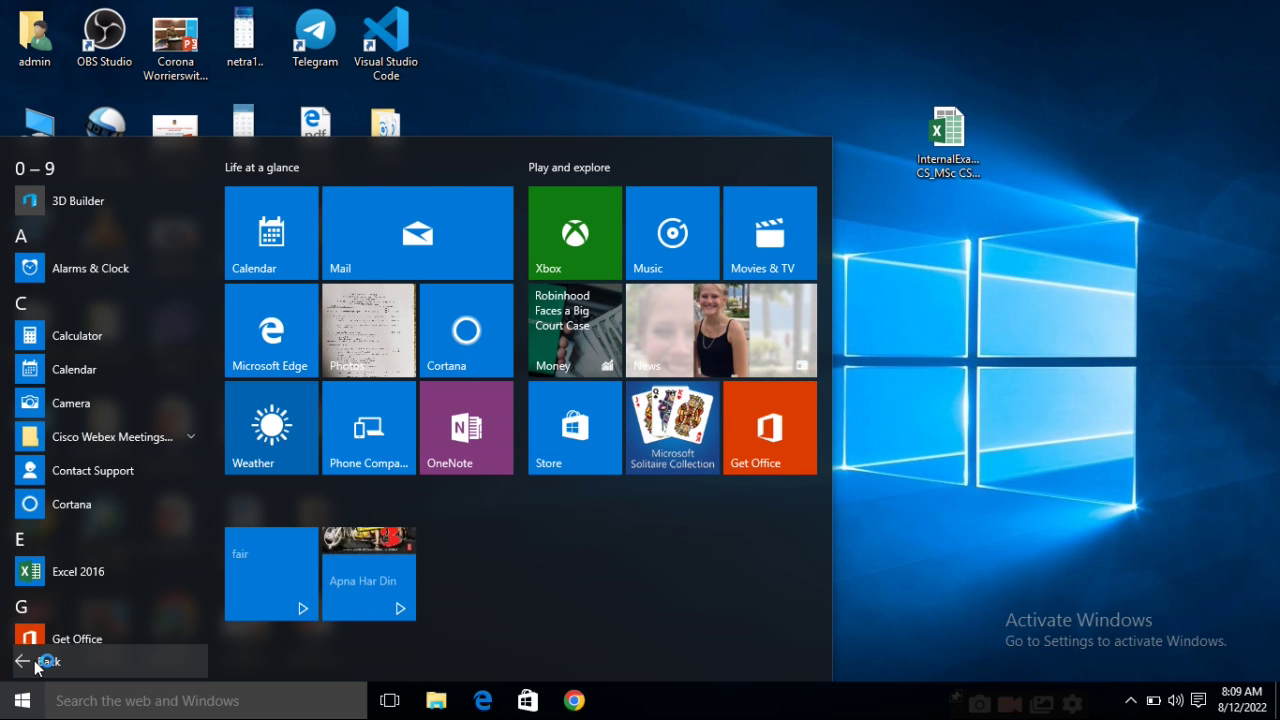
{"action": "scroll", "coordinate": [88, 580], "scroll_direction": "down", "scroll_amount": 2}
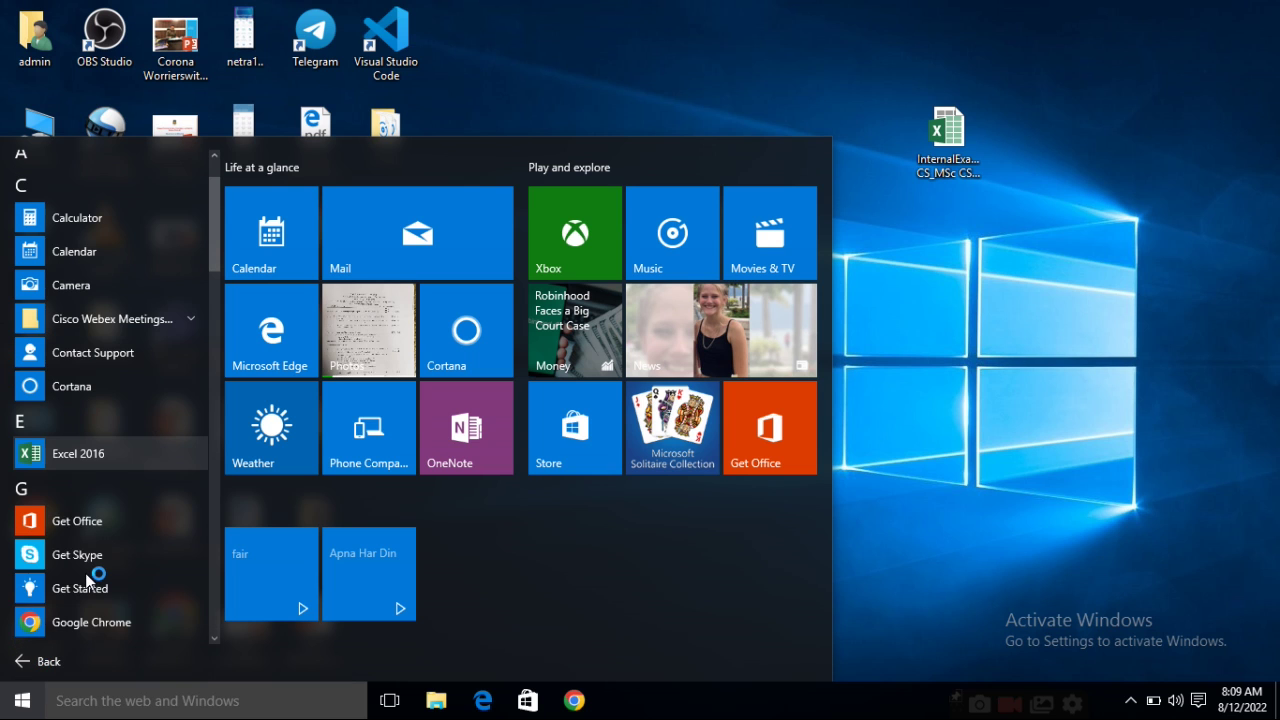
{"action": "scroll", "coordinate": [86, 578], "scroll_direction": "down", "scroll_amount": 10}
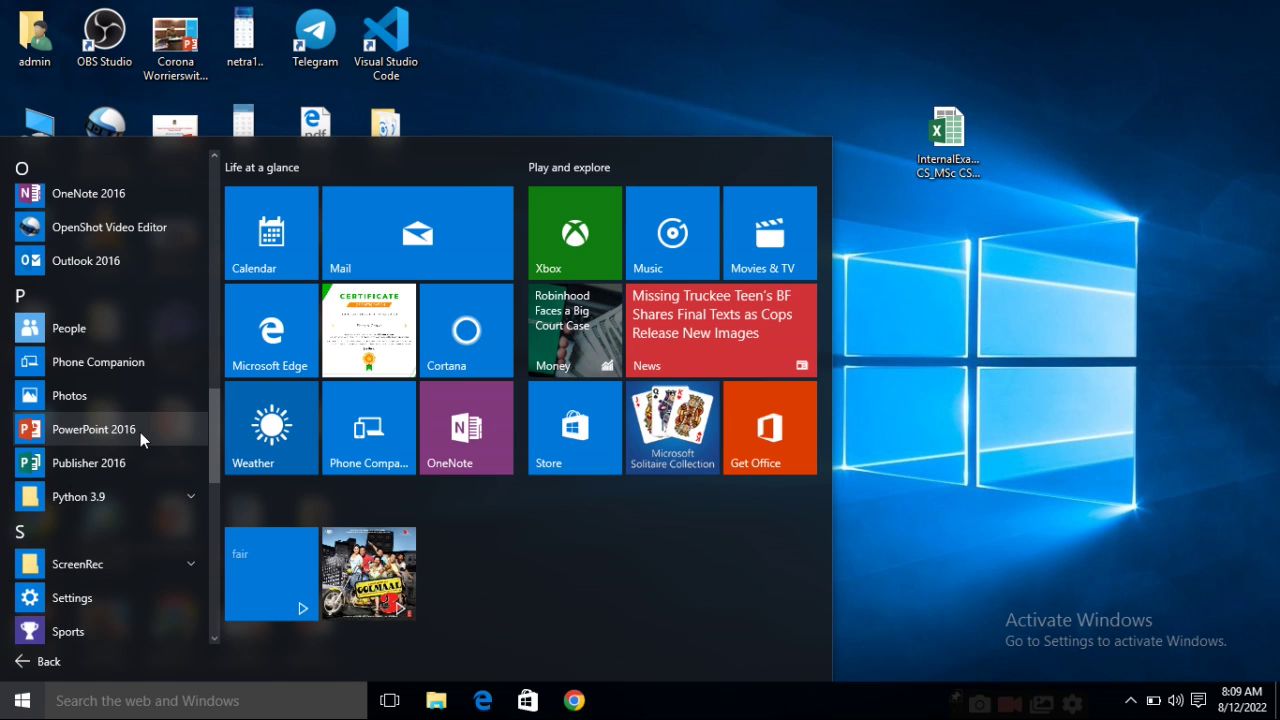
- Create a new Microsoft PowerPoint Presentation file on the desktop and close the recorder's update notice
{"action": "right_click", "coordinate": [459, 211]}
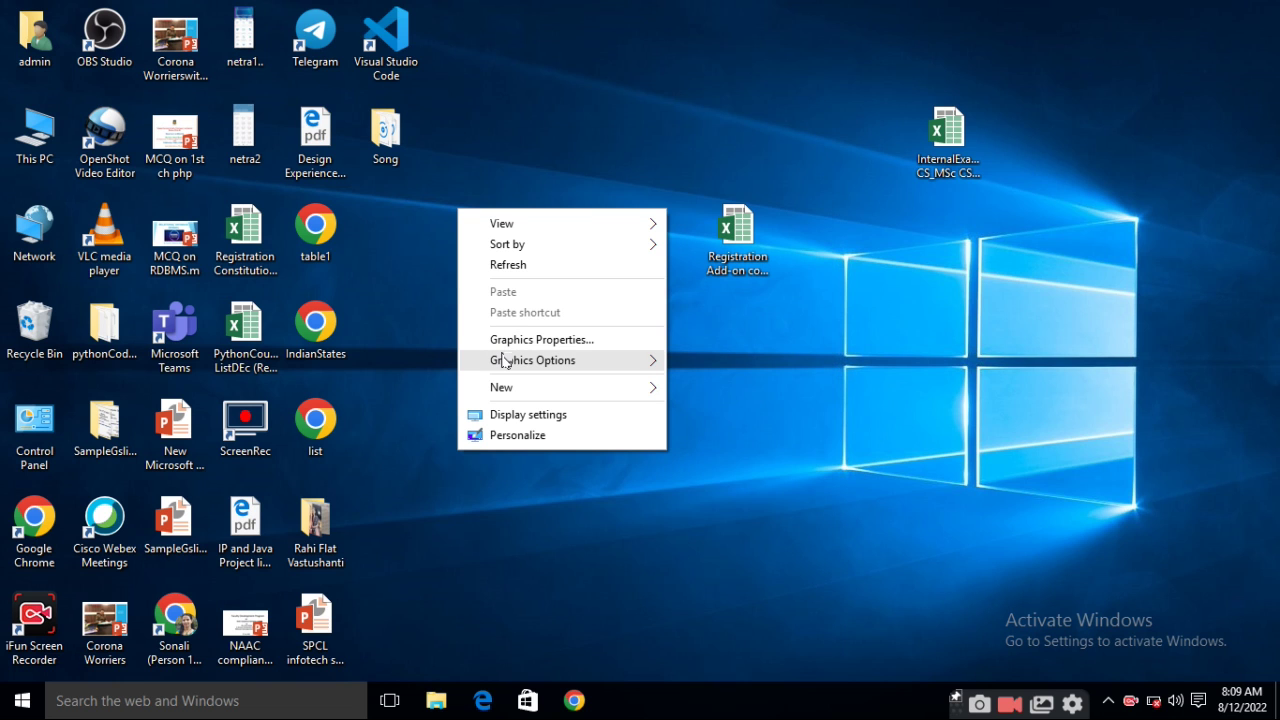
{"action": "mouse_move", "coordinate": [517, 396]}
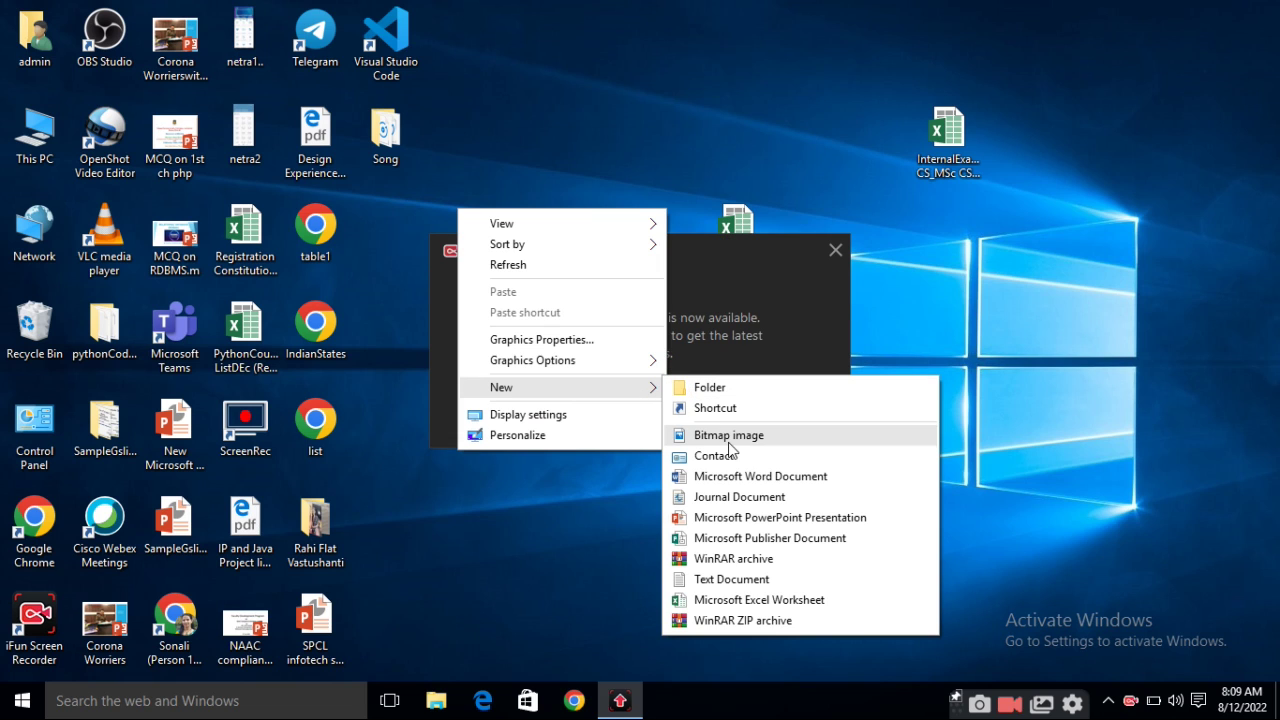
{"action": "left_click", "coordinate": [716, 517]}
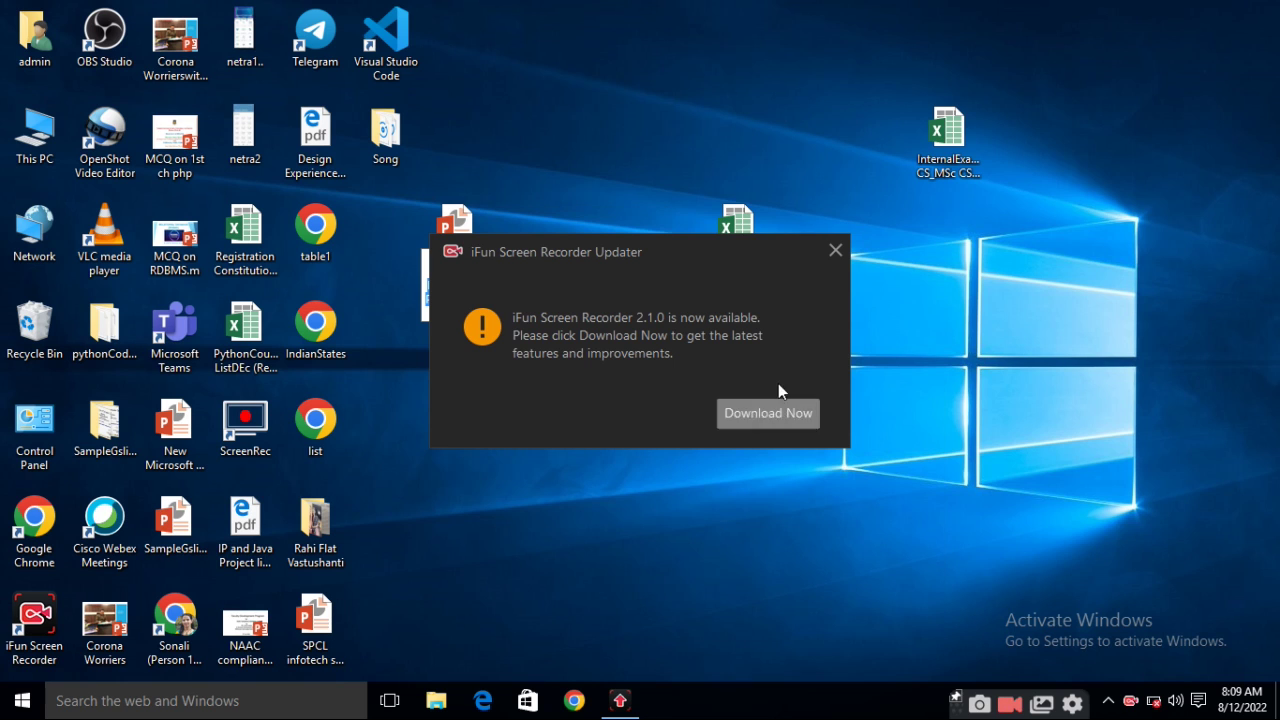
{"action": "left_click", "coordinate": [835, 250]}
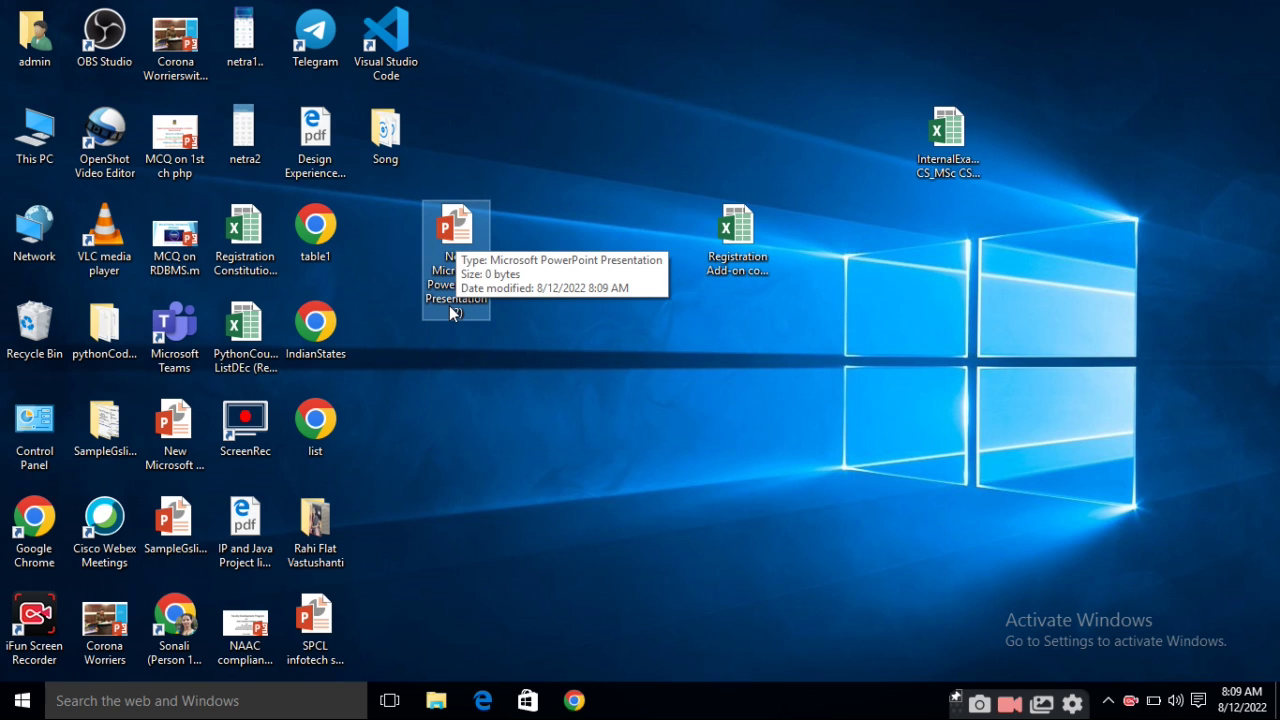
- Open 'New Microsoft PowerPoint Presentation (2)', dismiss the activation notice, and close PowerPoint
{"action": "double_click", "coordinate": [448, 313]}
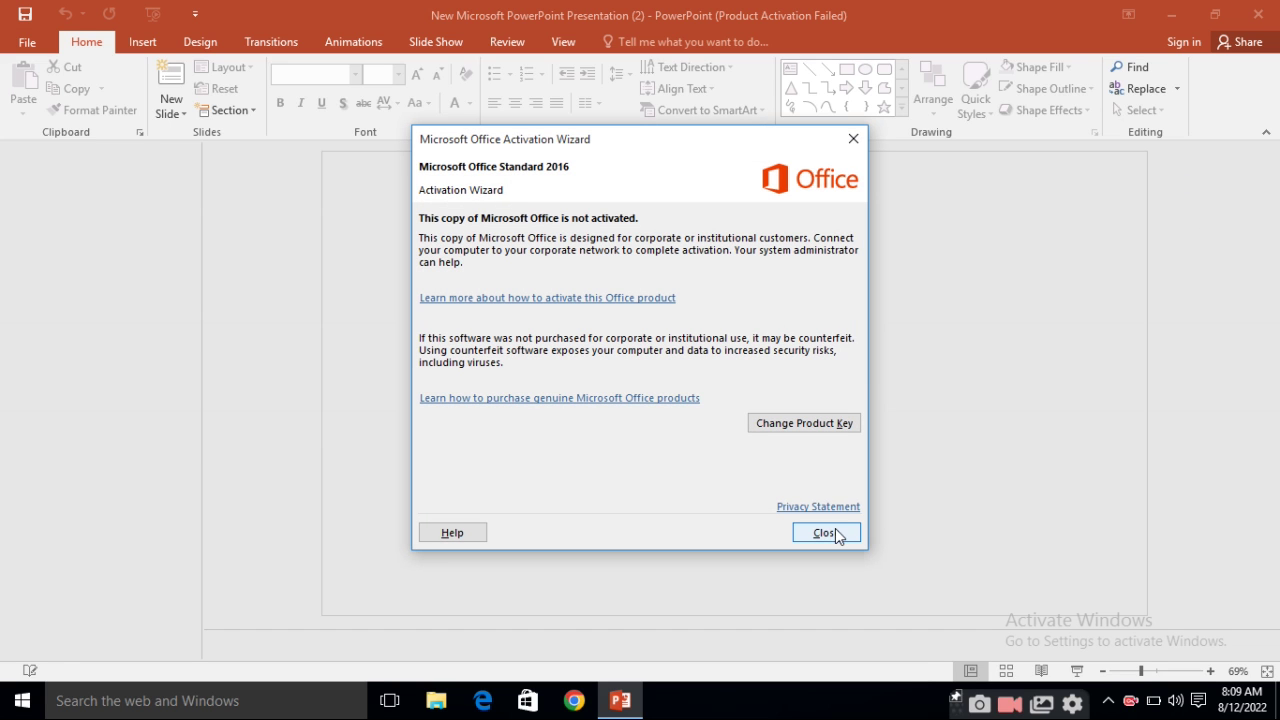
{"action": "left_click", "coordinate": [830, 533]}
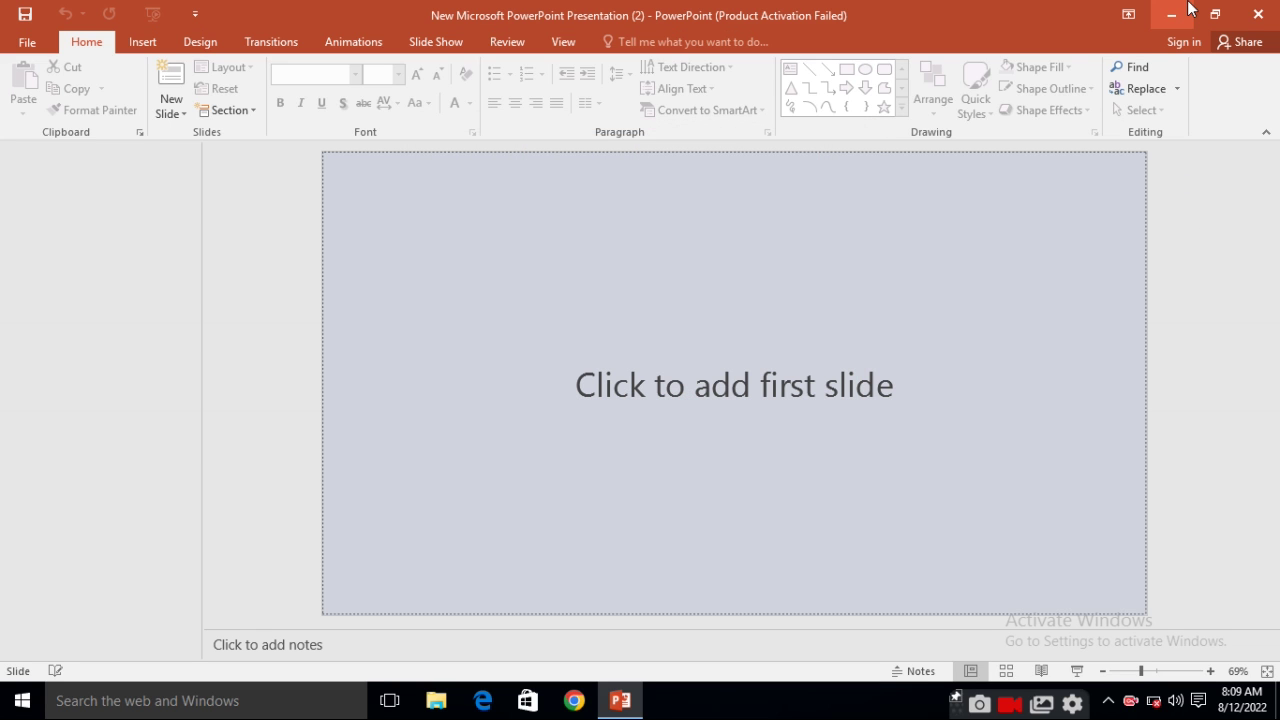
{"action": "left_click", "coordinate": [1268, 15]}
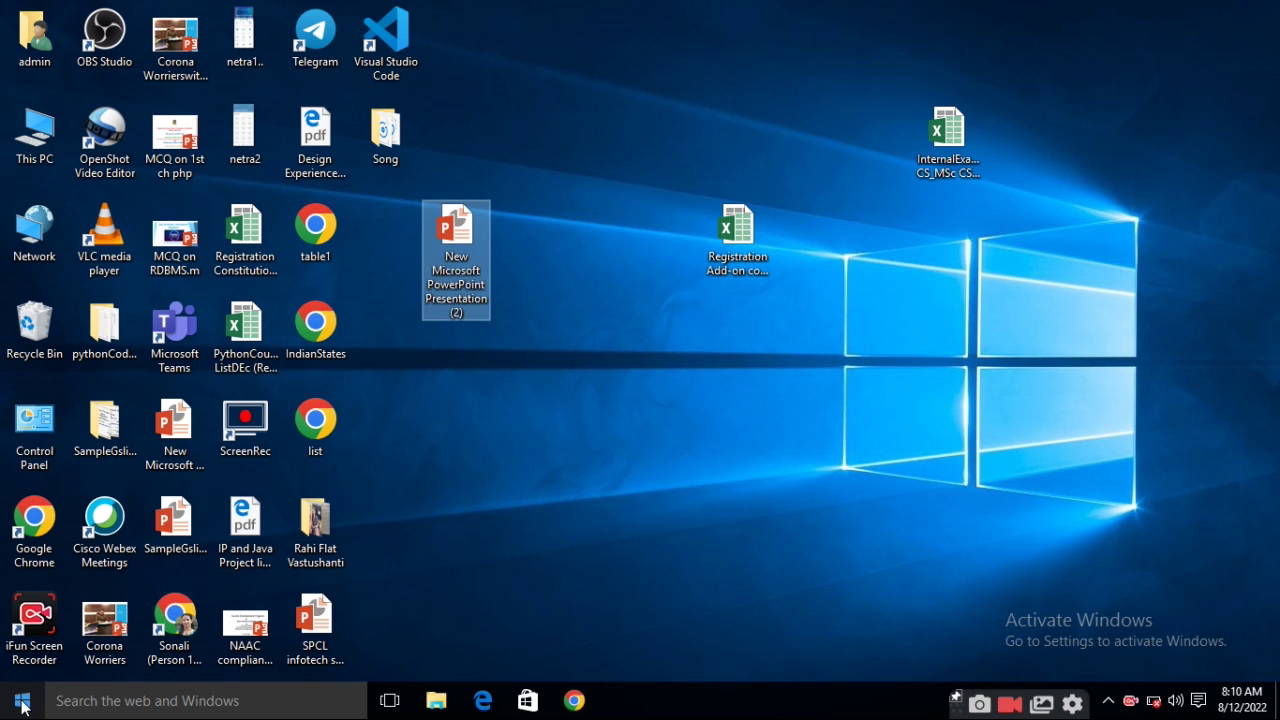
- Launch PowerPoint 2016 from the Start menu's Most used list
{"action": "left_click", "coordinate": [22, 703]}
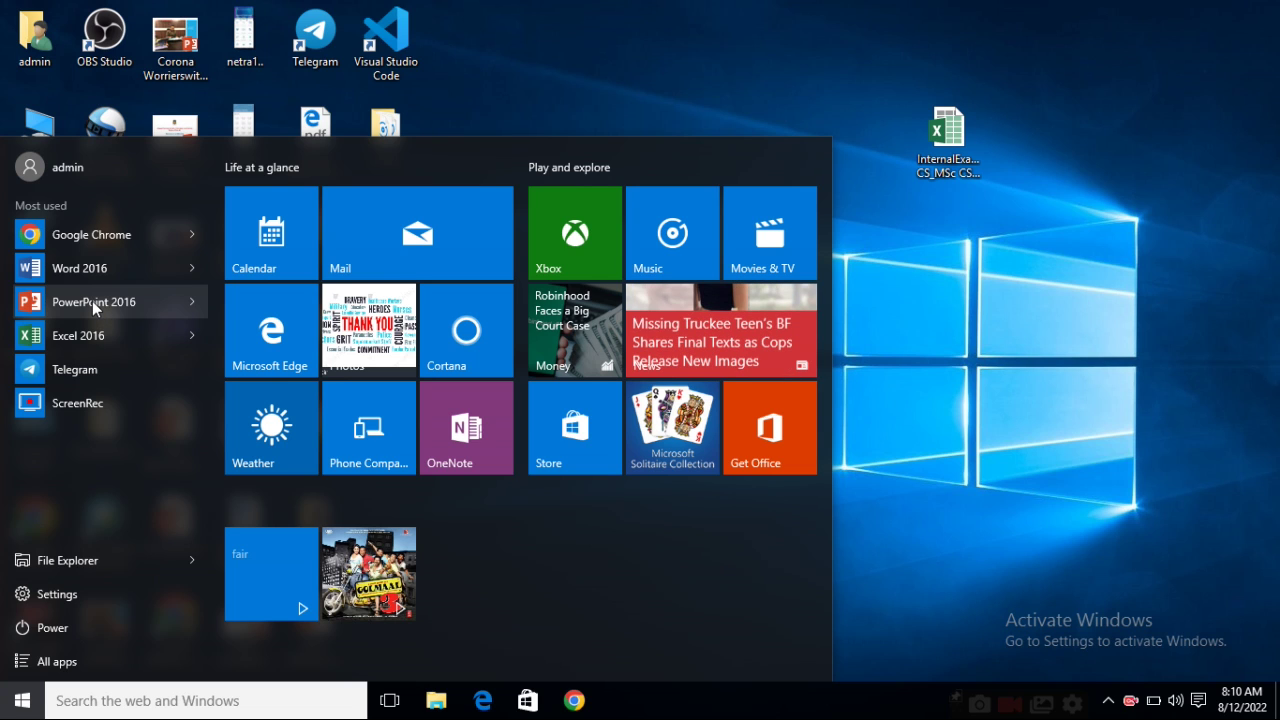
{"action": "left_click", "coordinate": [92, 301]}
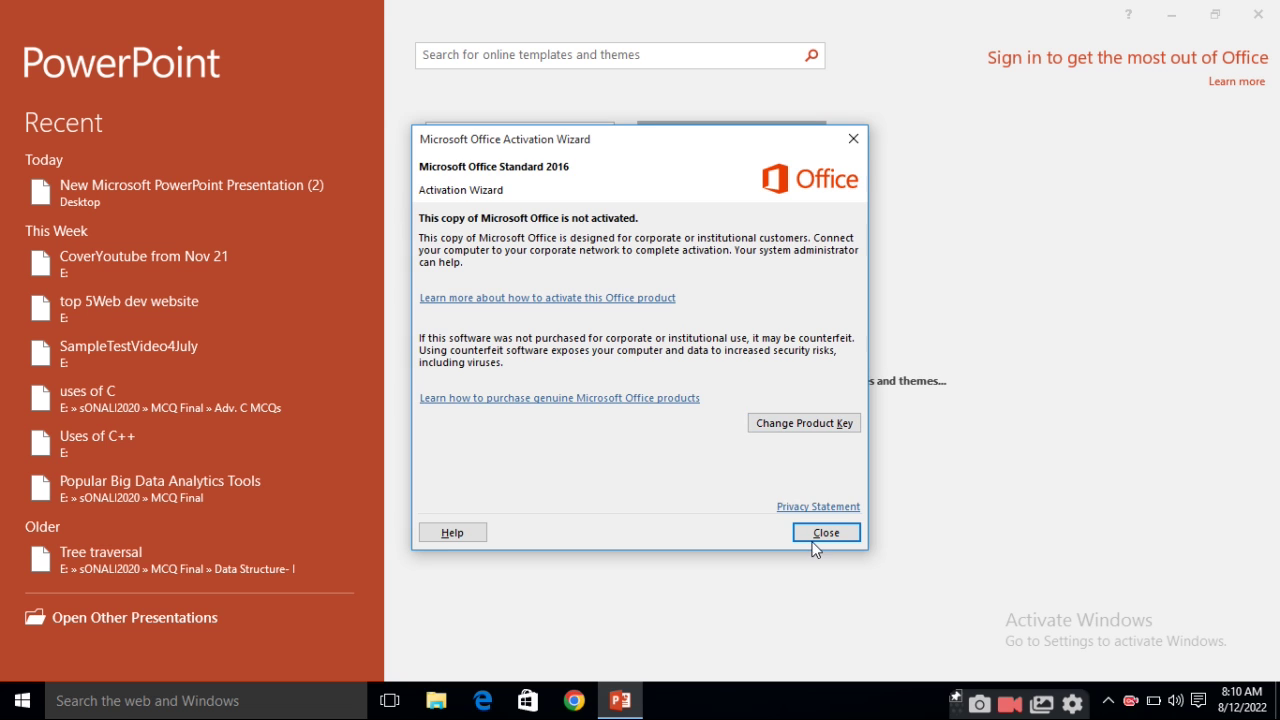
- Close the Office Activation Wizard covering PowerPoint's start screen
{"action": "left_click", "coordinate": [822, 533]}
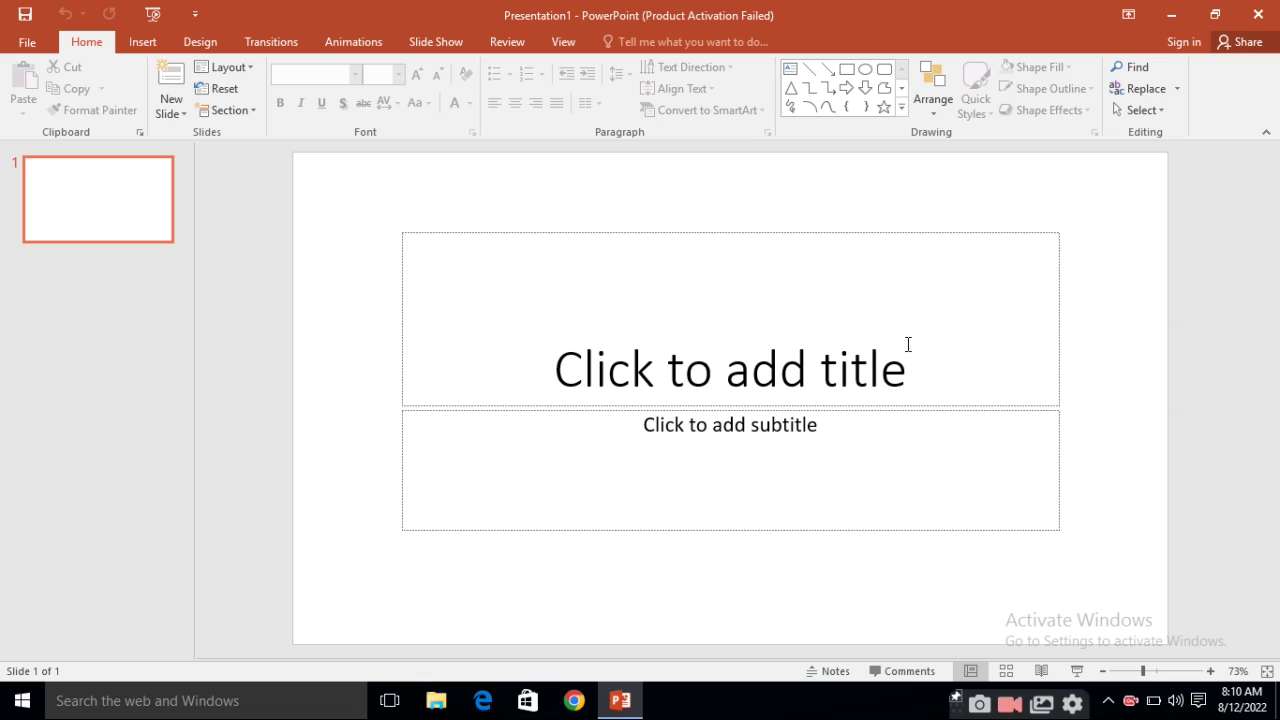
{"action": "left_click", "coordinate": [138, 50]}
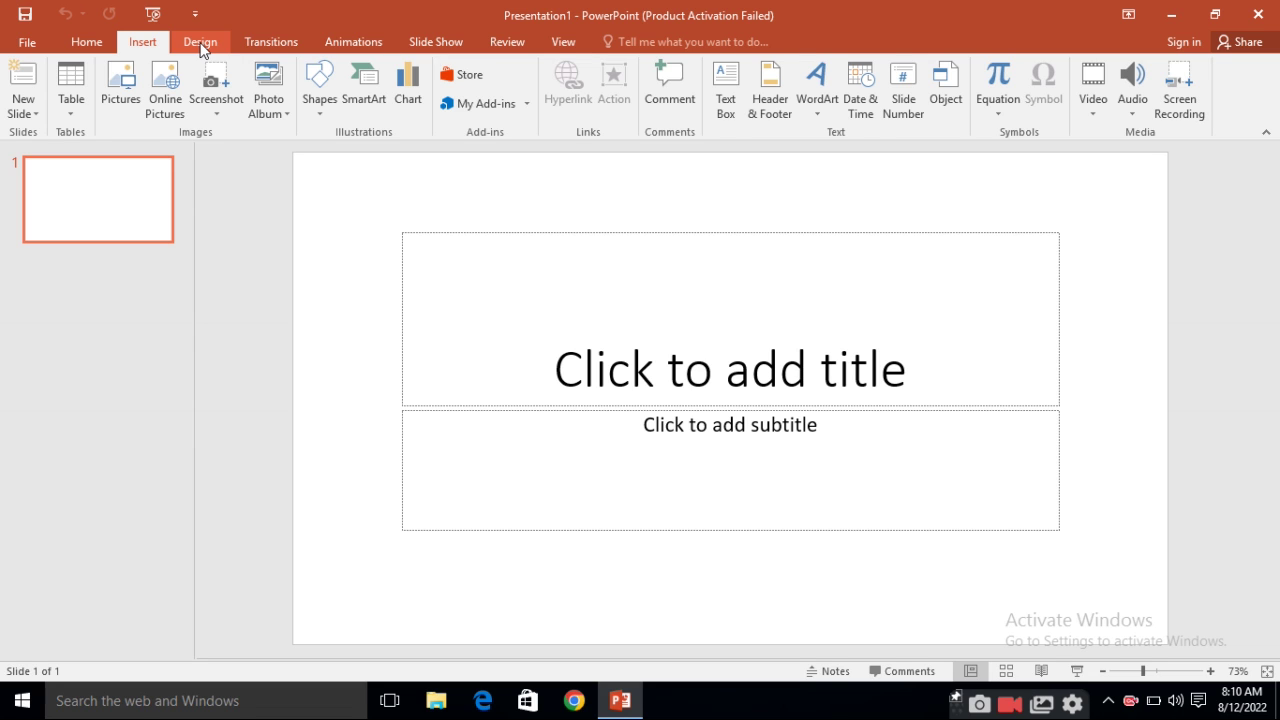
{"action": "left_click", "coordinate": [354, 42]}
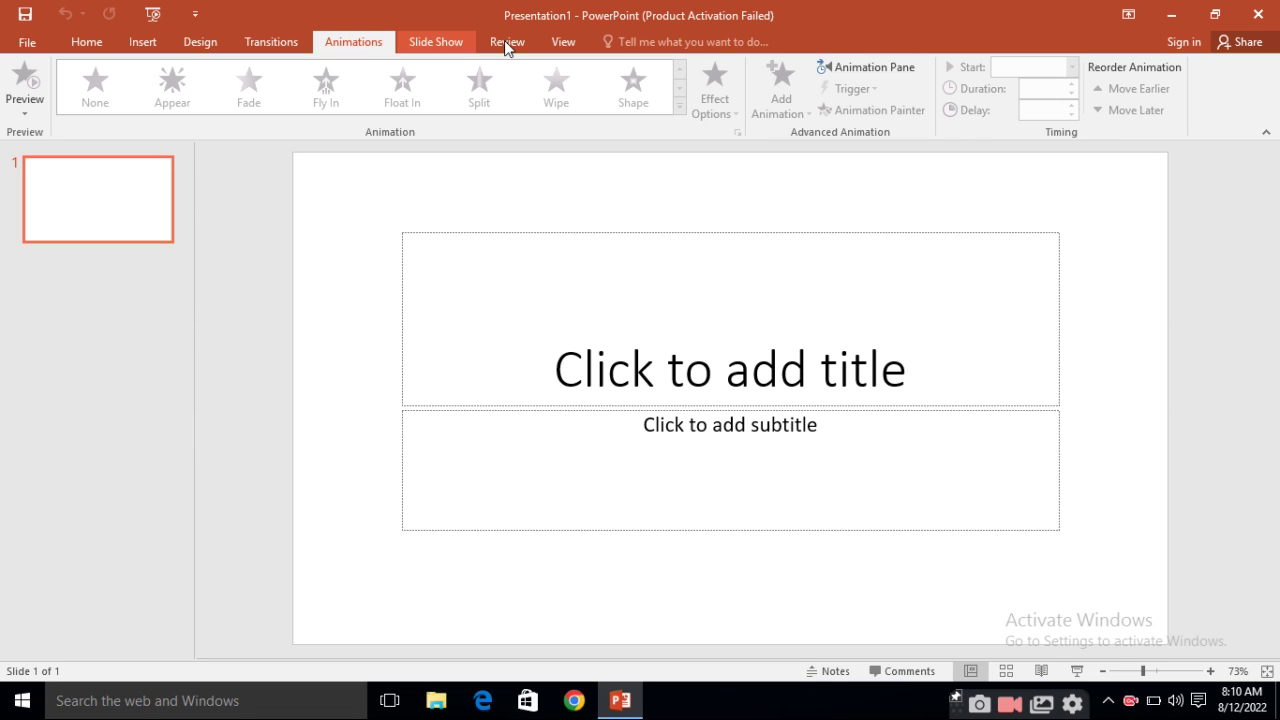
{"action": "left_click", "coordinate": [86, 44]}
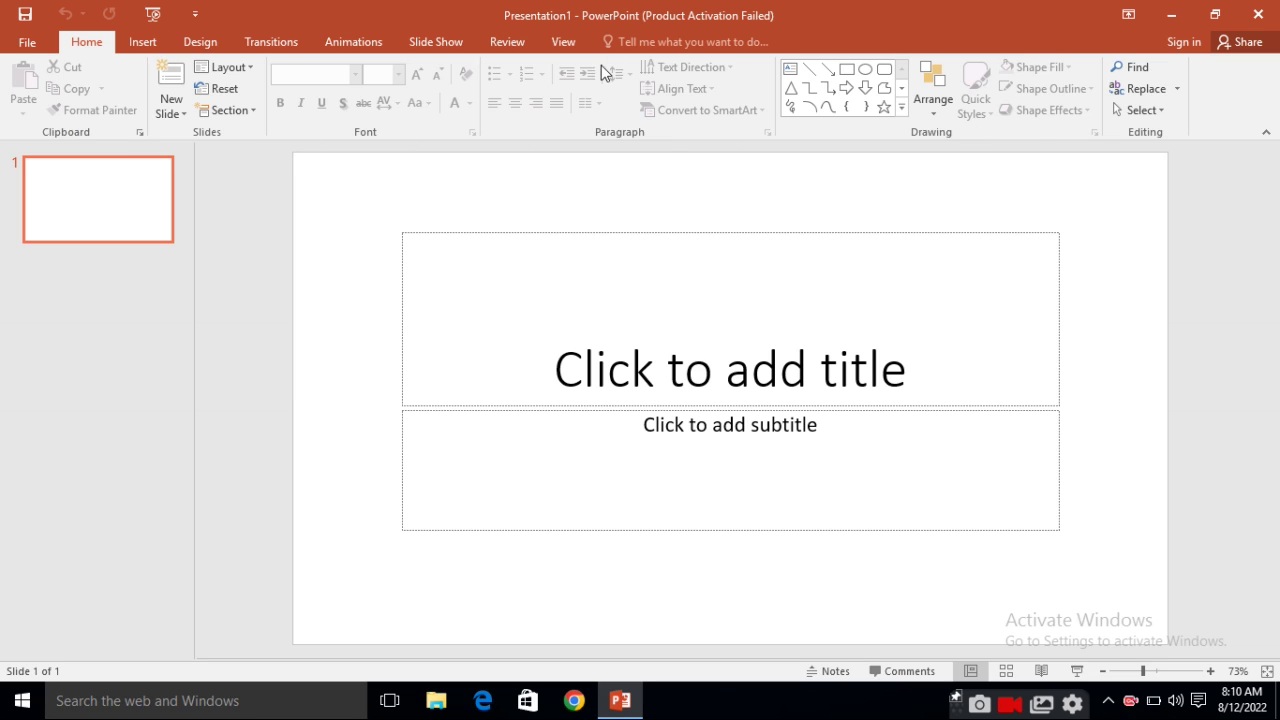
{"action": "left_click", "coordinate": [1265, 131]}
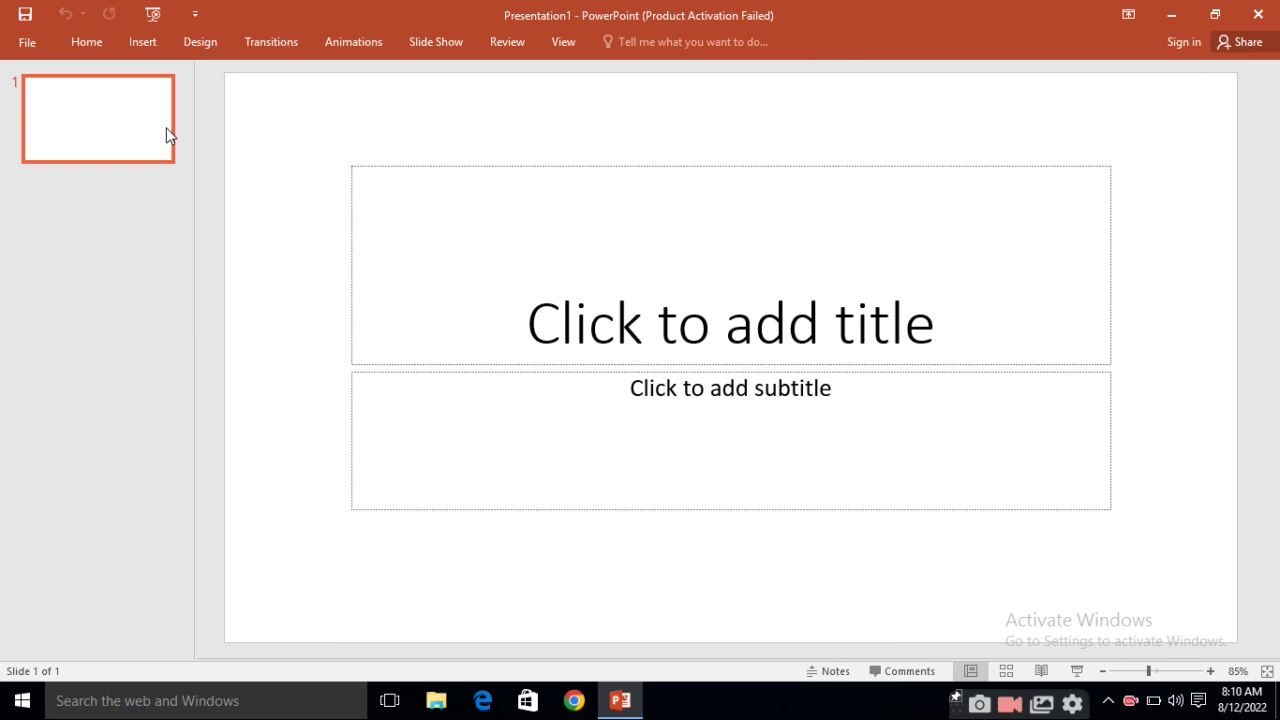
{"action": "left_click", "coordinate": [85, 42]}
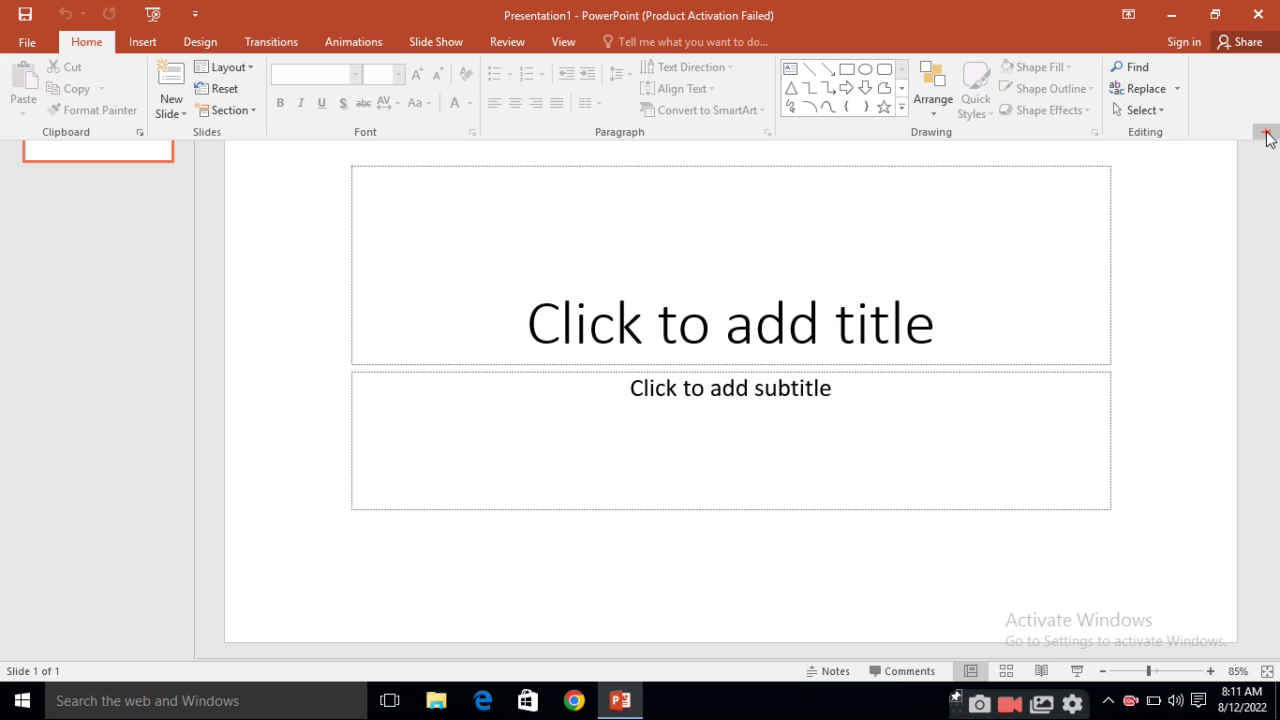
{"action": "left_click", "coordinate": [1265, 131]}
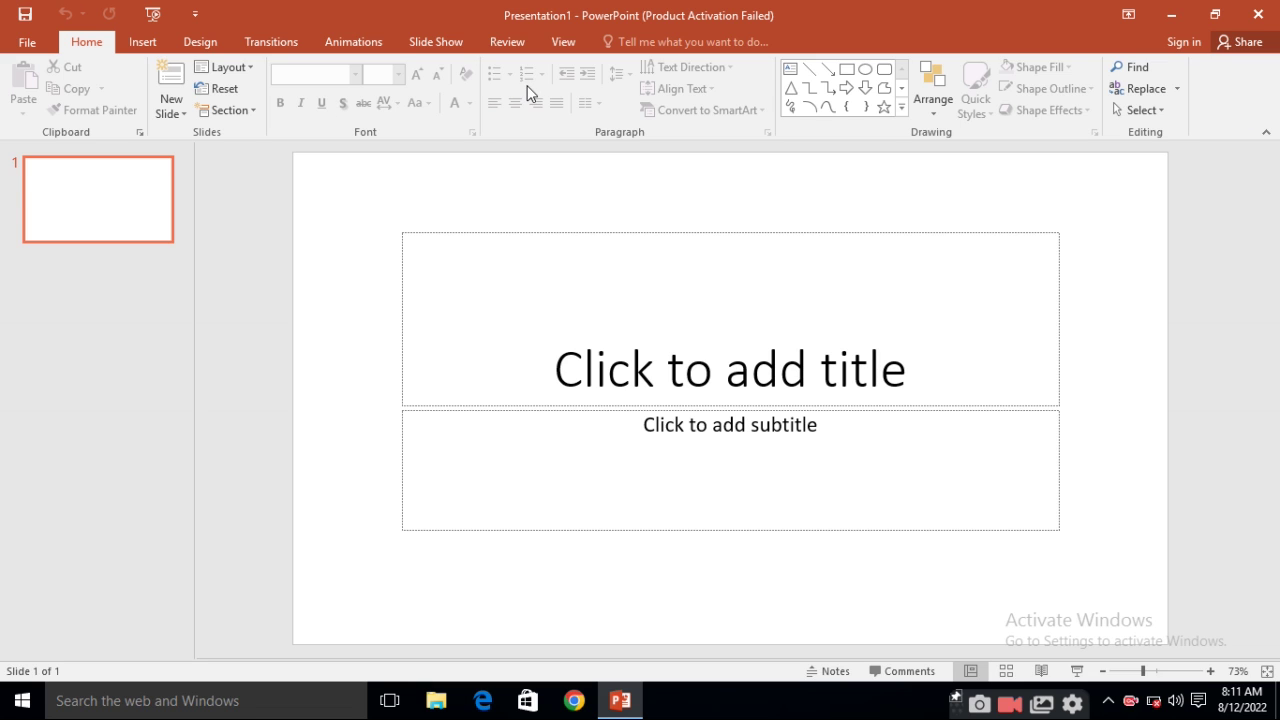
{"action": "left_click", "coordinate": [599, 374]}
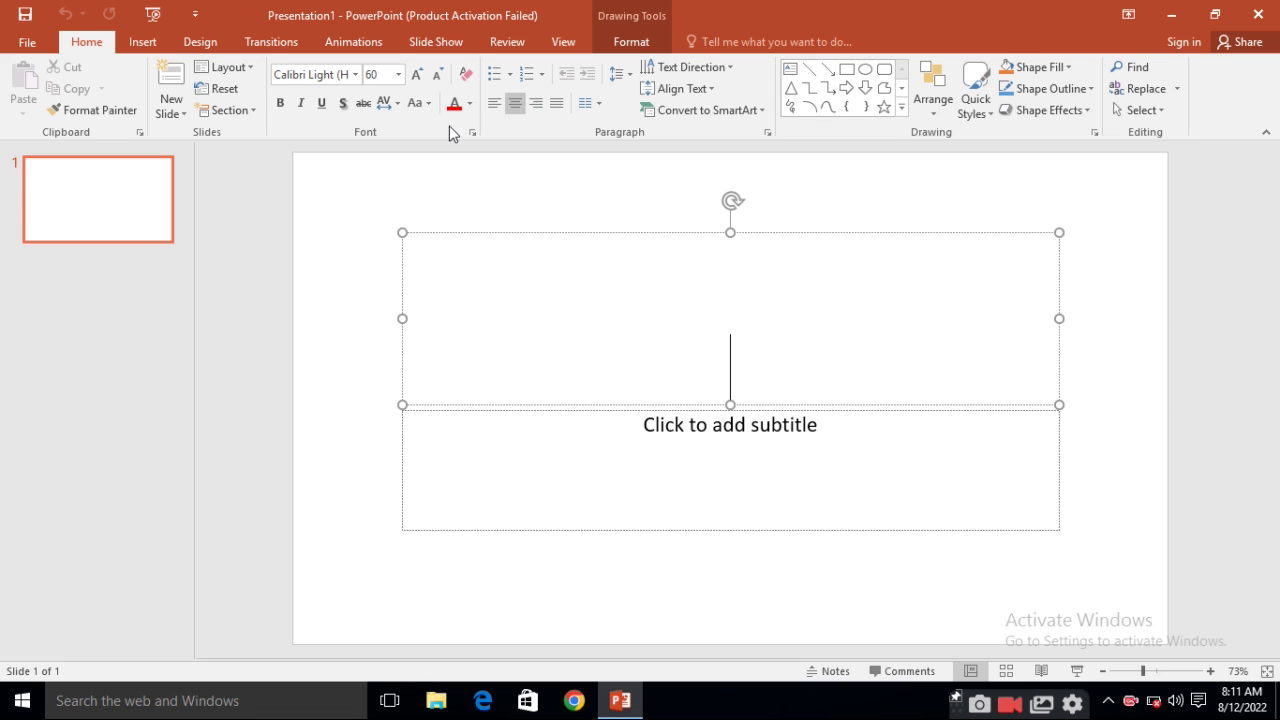
{"action": "left_click", "coordinate": [366, 345]}
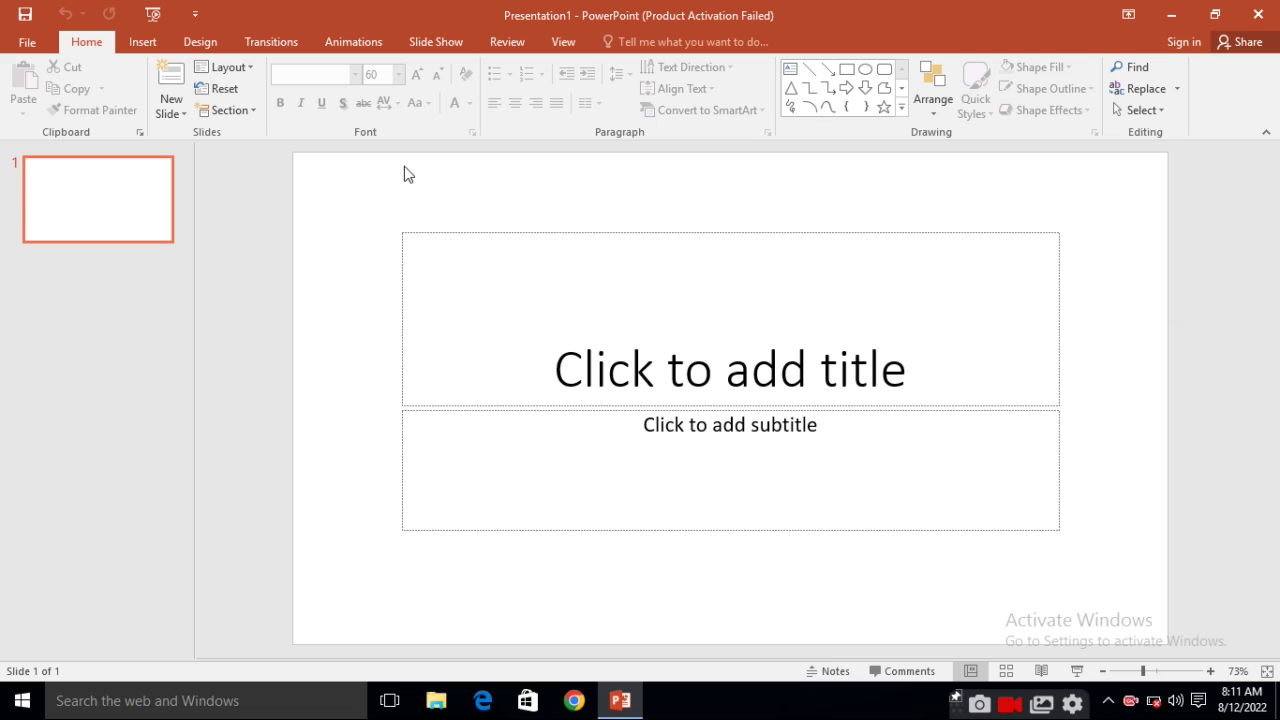
- Insert a Title and Content slide as slide 2 and select it
{"action": "left_click", "coordinate": [182, 116]}
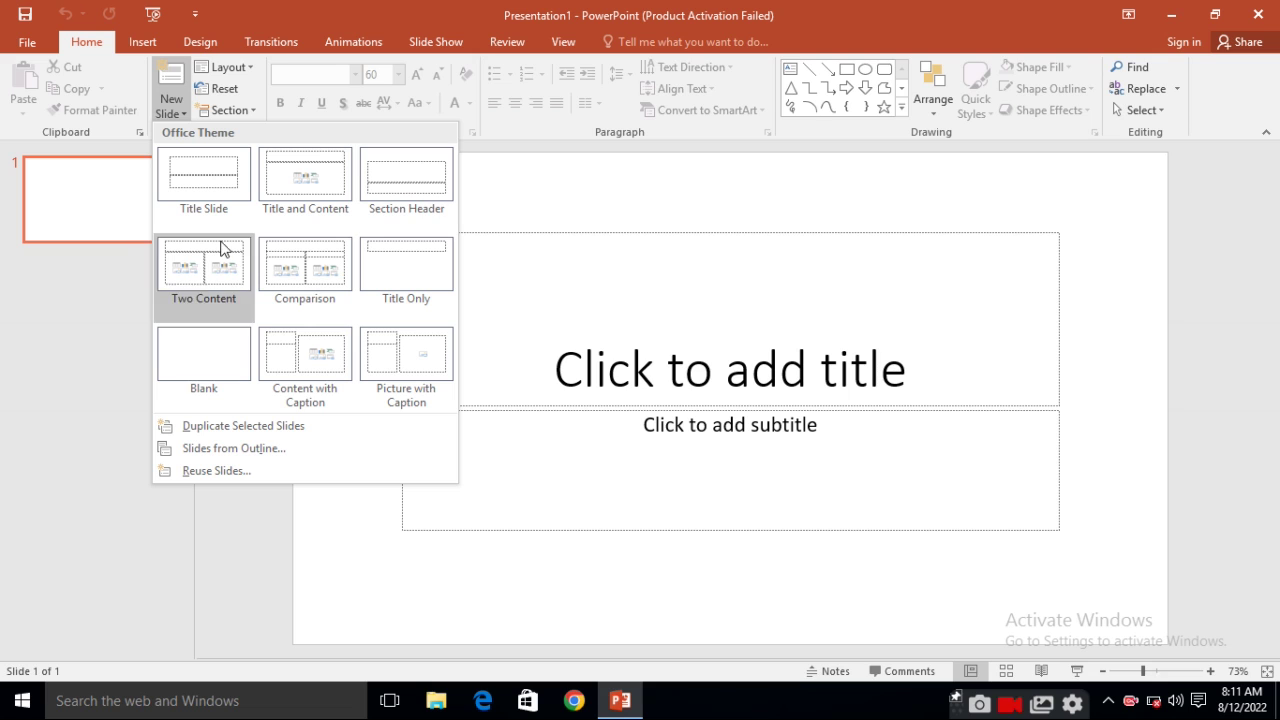
{"action": "left_click", "coordinate": [305, 180]}
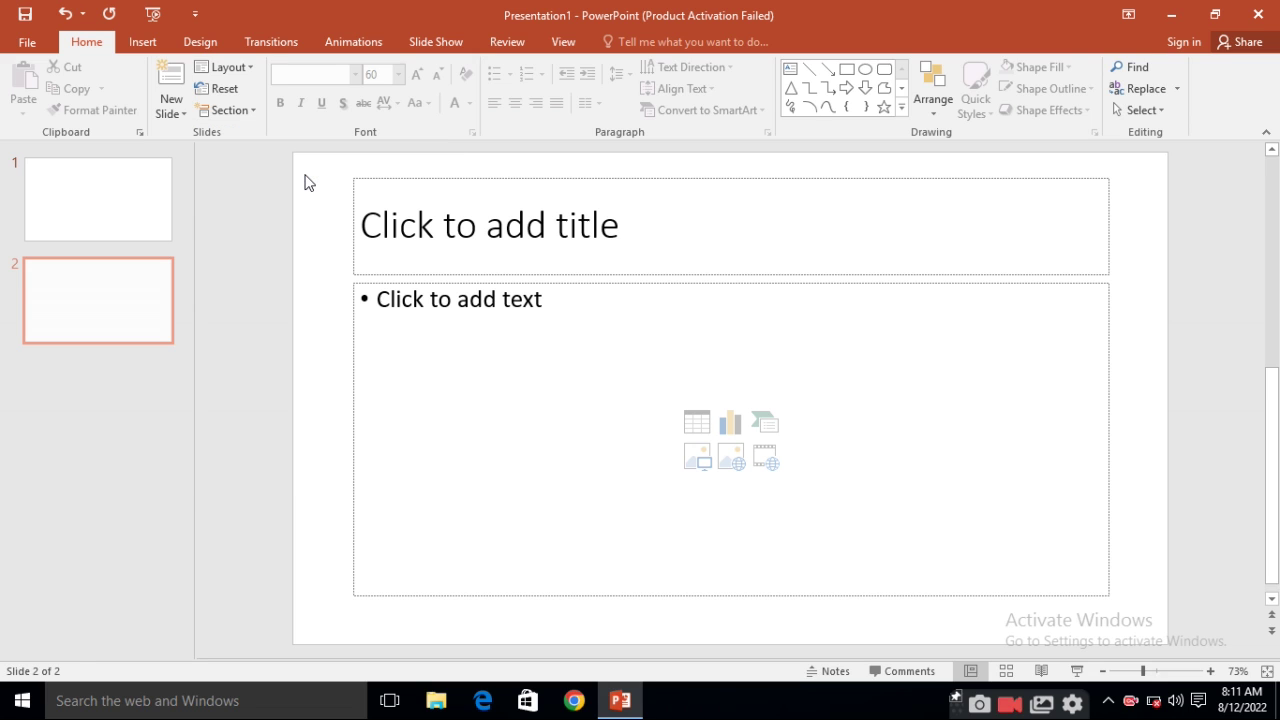
{"action": "left_click", "coordinate": [128, 315]}
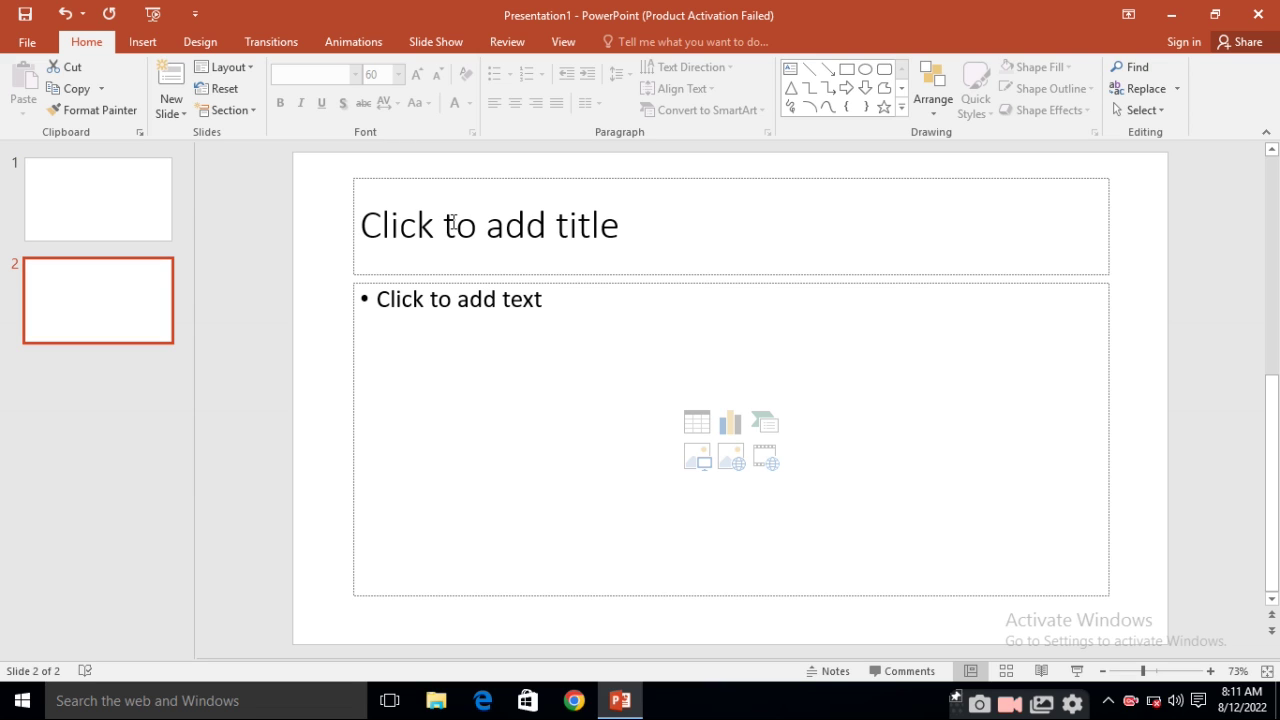
- Switch slide 2 to Section Header, reset its placeholders, and reopen the layout choices
{"action": "left_click", "coordinate": [244, 70]}
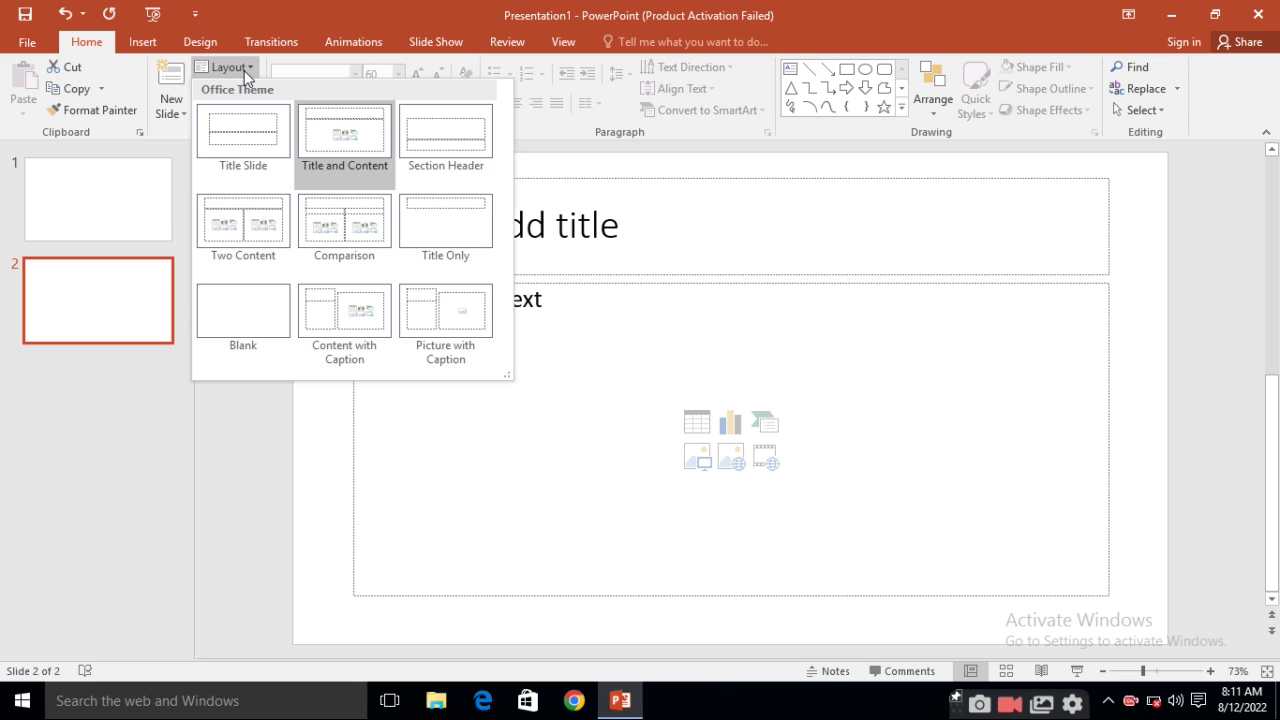
{"action": "left_click", "coordinate": [433, 157]}
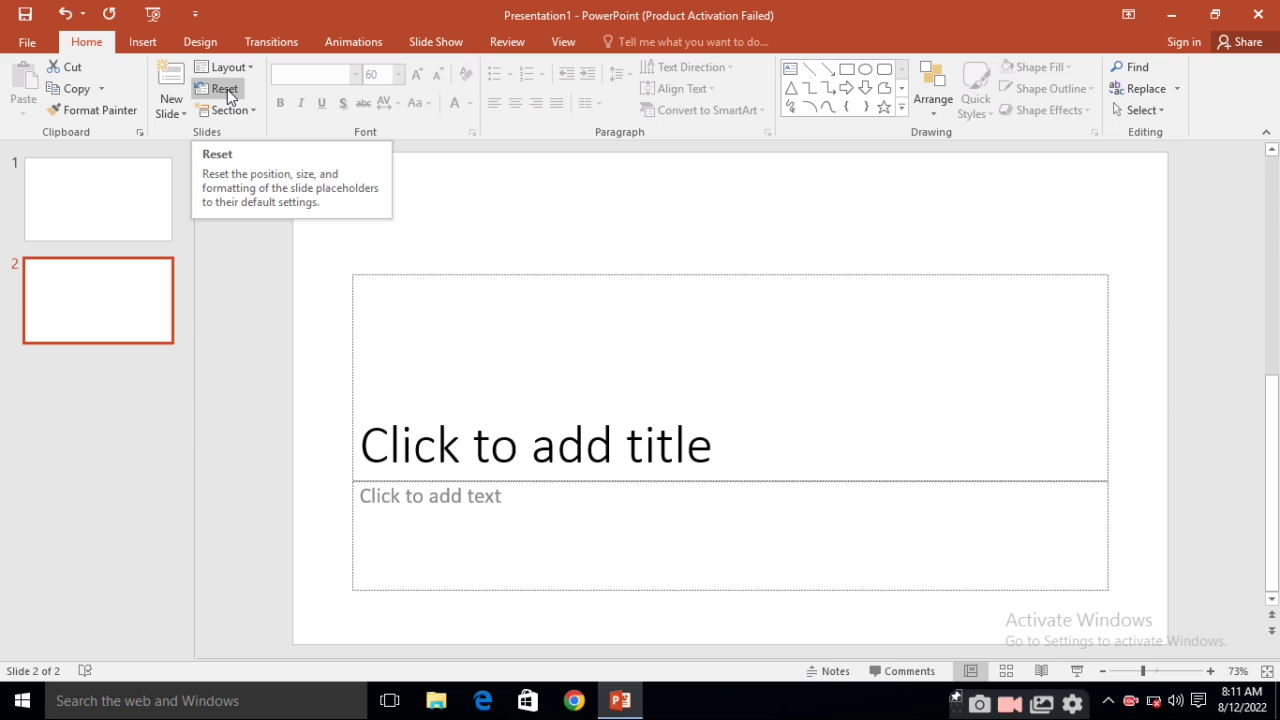
{"action": "left_click", "coordinate": [227, 89]}
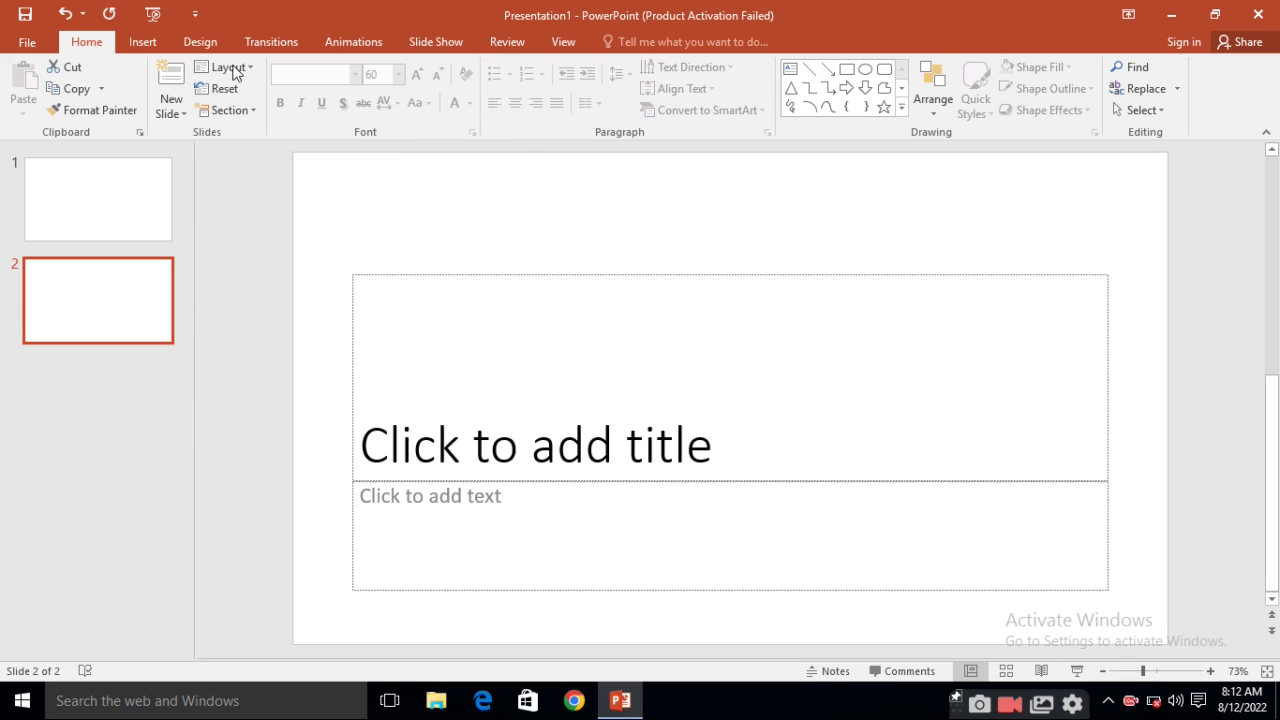
{"action": "left_click", "coordinate": [230, 67]}
- Apply Title and Content to slide 2, then return to slide 1
{"action": "left_click", "coordinate": [332, 142]}
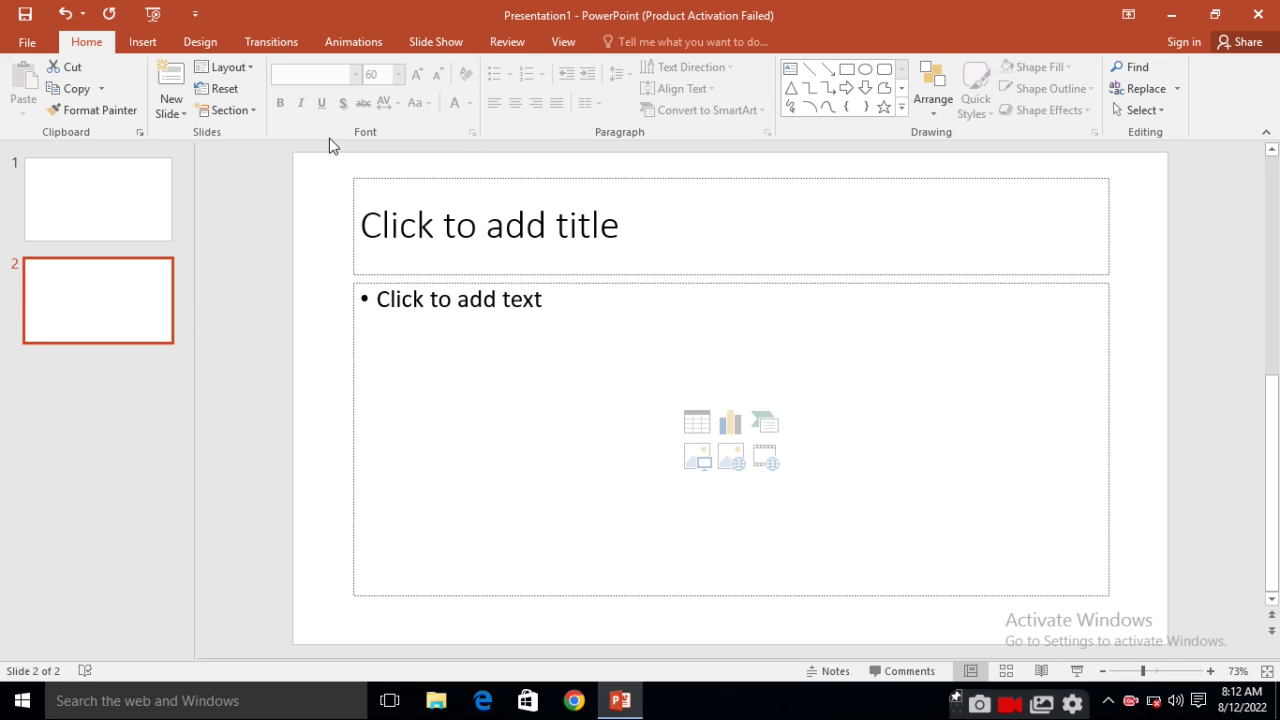
{"action": "left_click", "coordinate": [114, 210]}
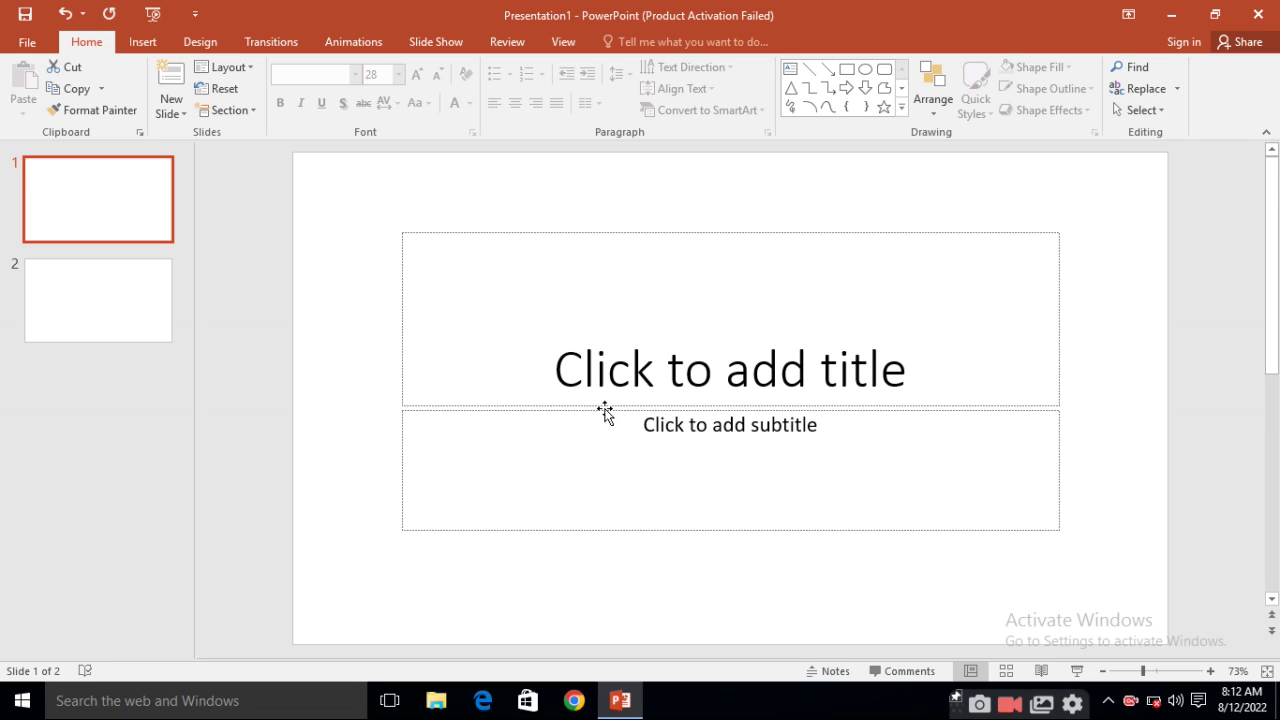
- Type 'Top Technologies' as the slide 1 title
{"action": "left_click", "coordinate": [559, 367]}
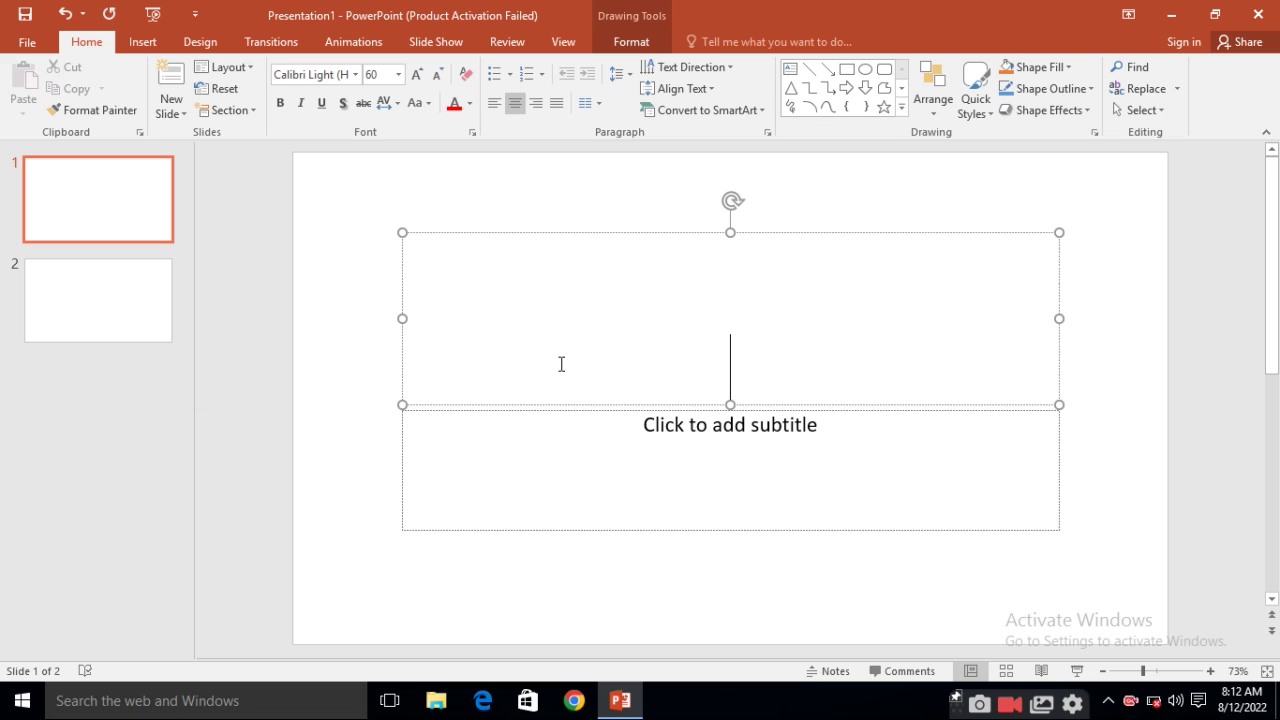
{"action": "left_click", "coordinate": [691, 452]}
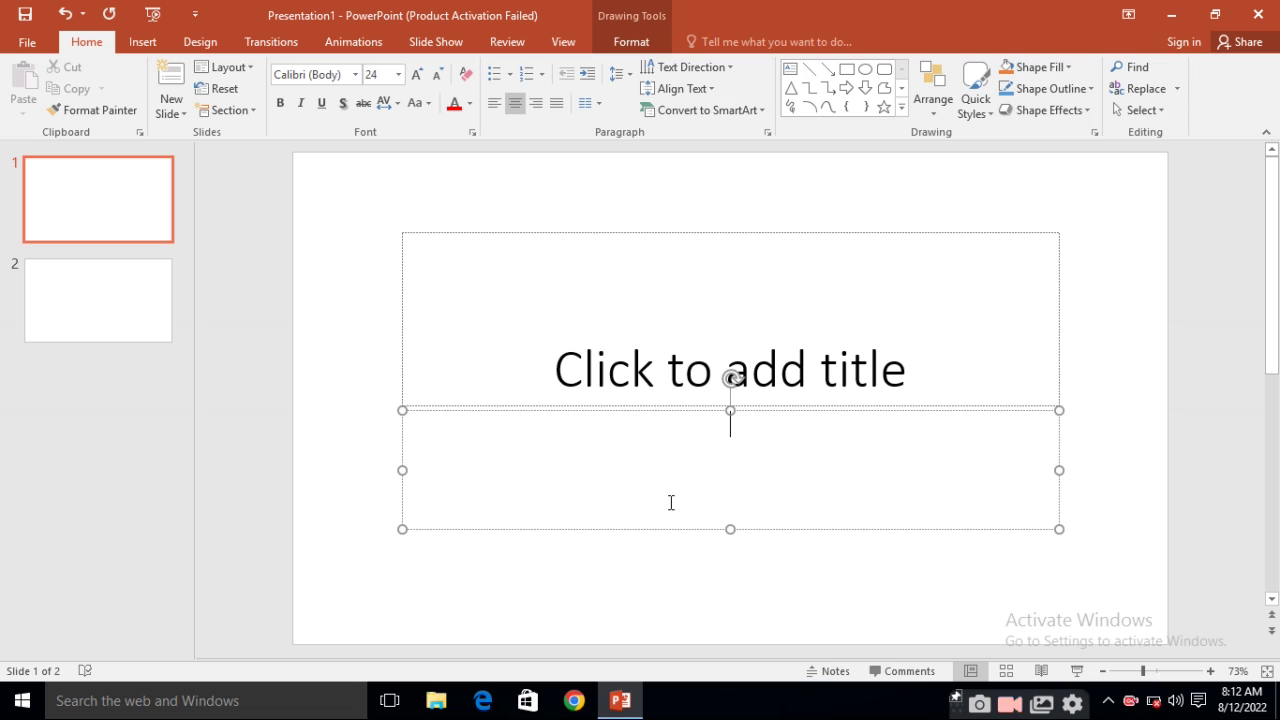
{"action": "left_click", "coordinate": [612, 372]}
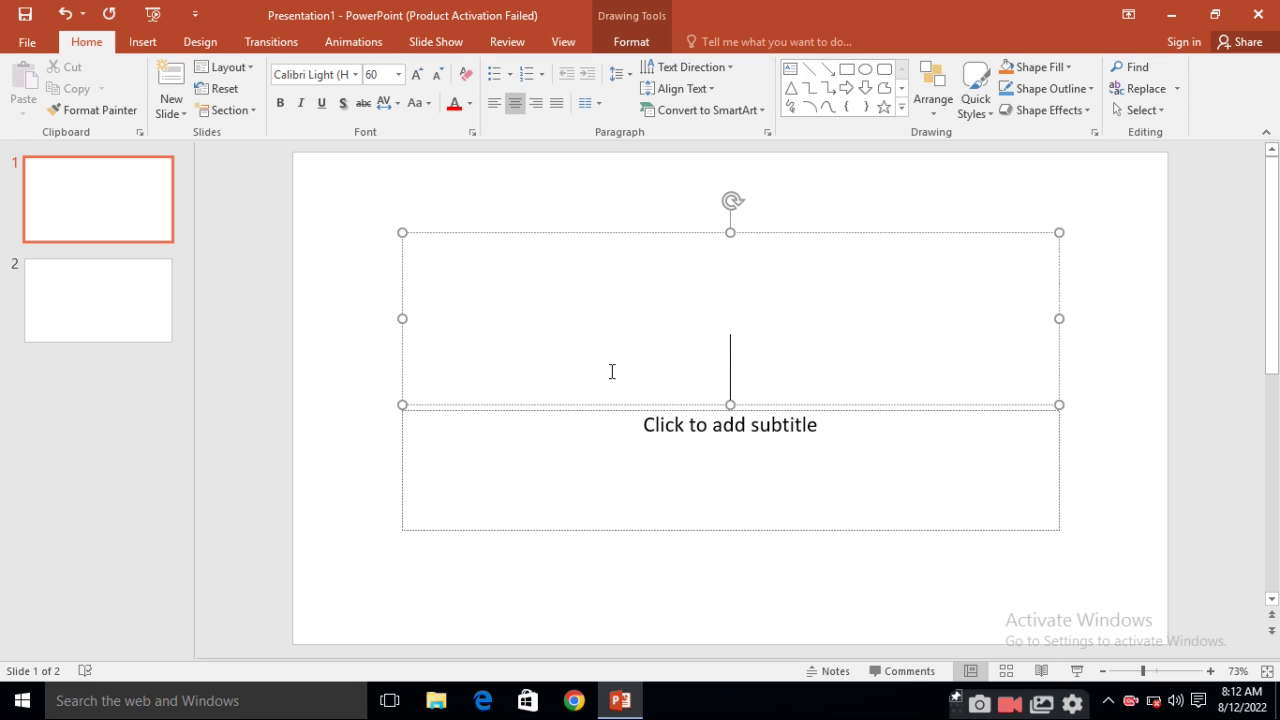
{"action": "type", "text": "T"}
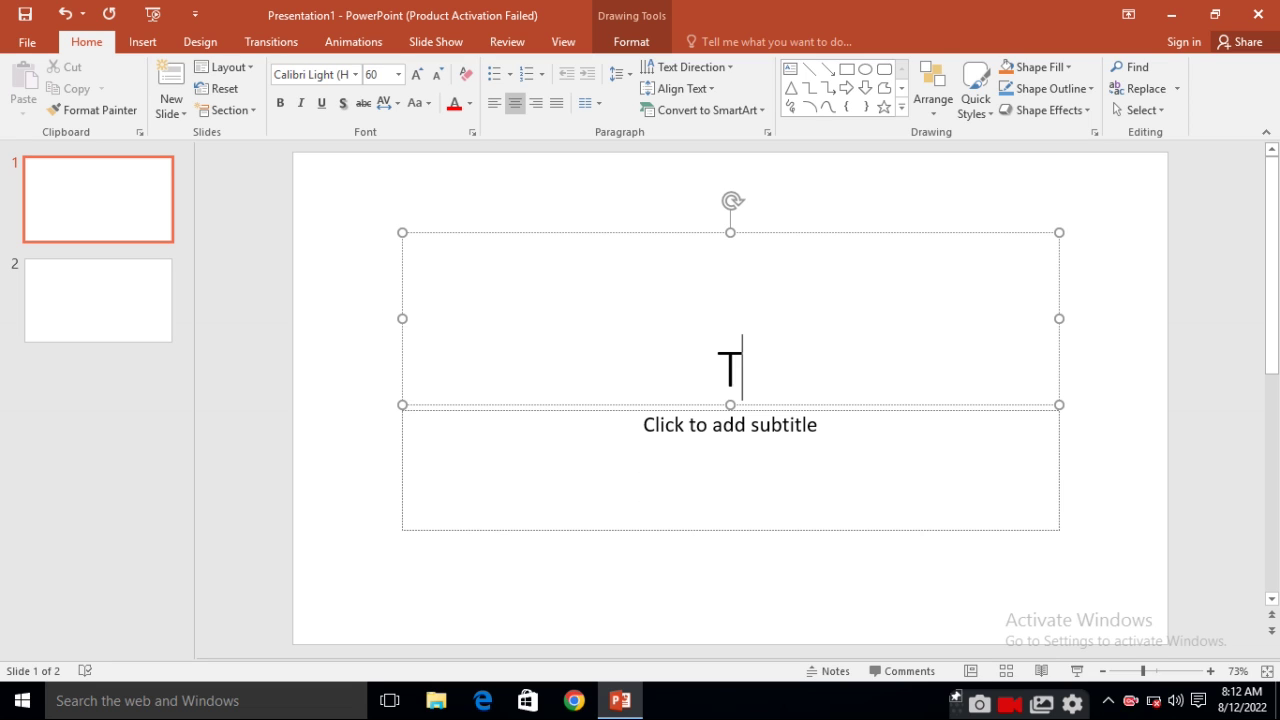
{"action": "type", "text": "op "}
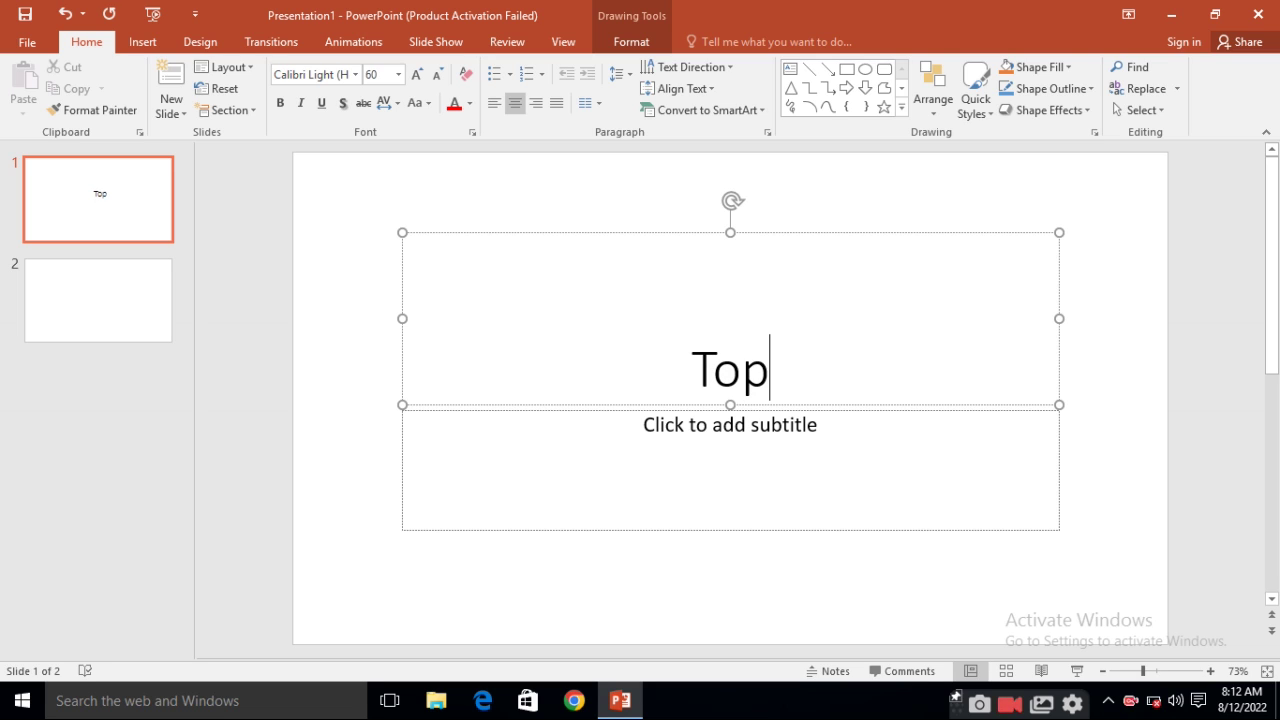
{"action": "type", "text": "T"}
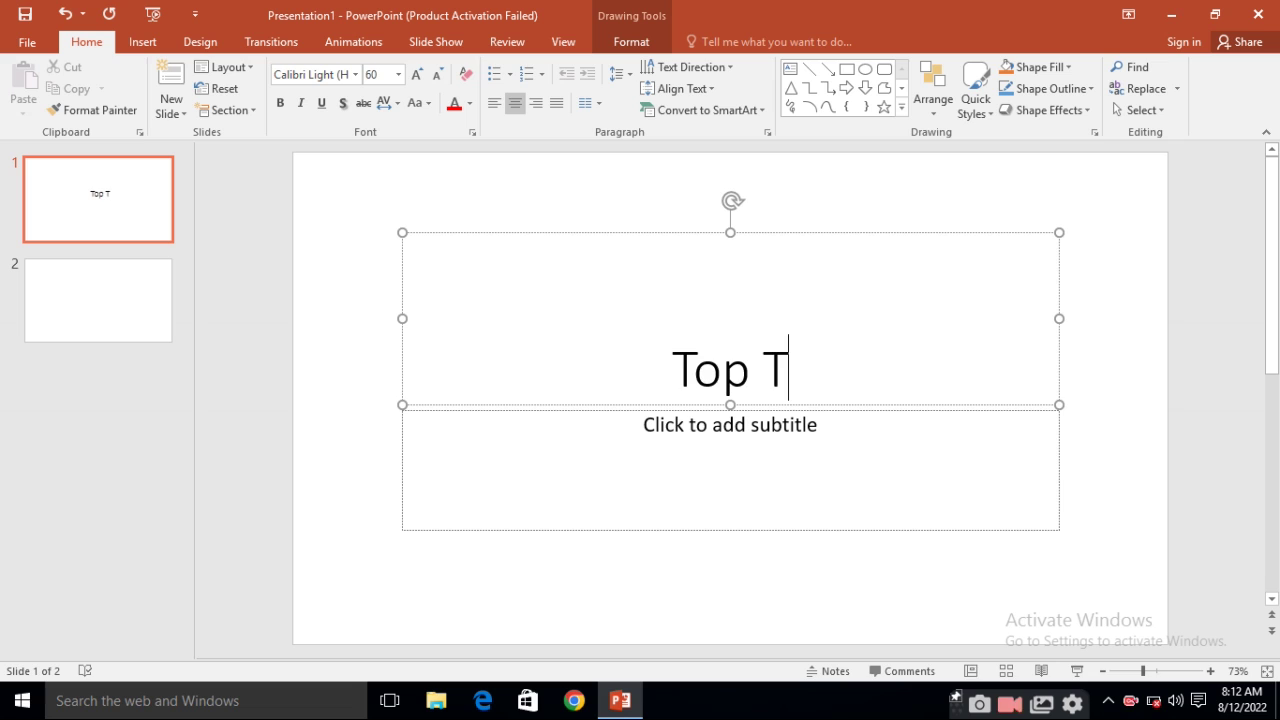
{"action": "type", "text": "echnol"}
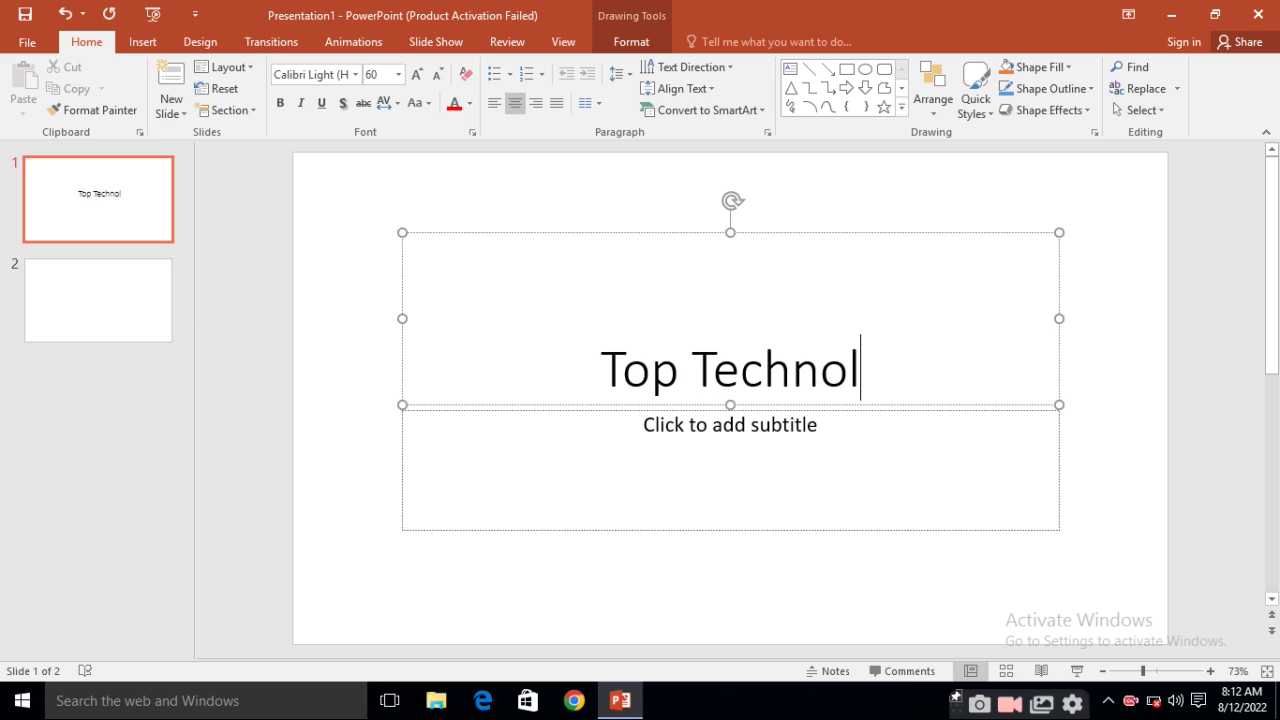
{"action": "type", "text": "ogies"}
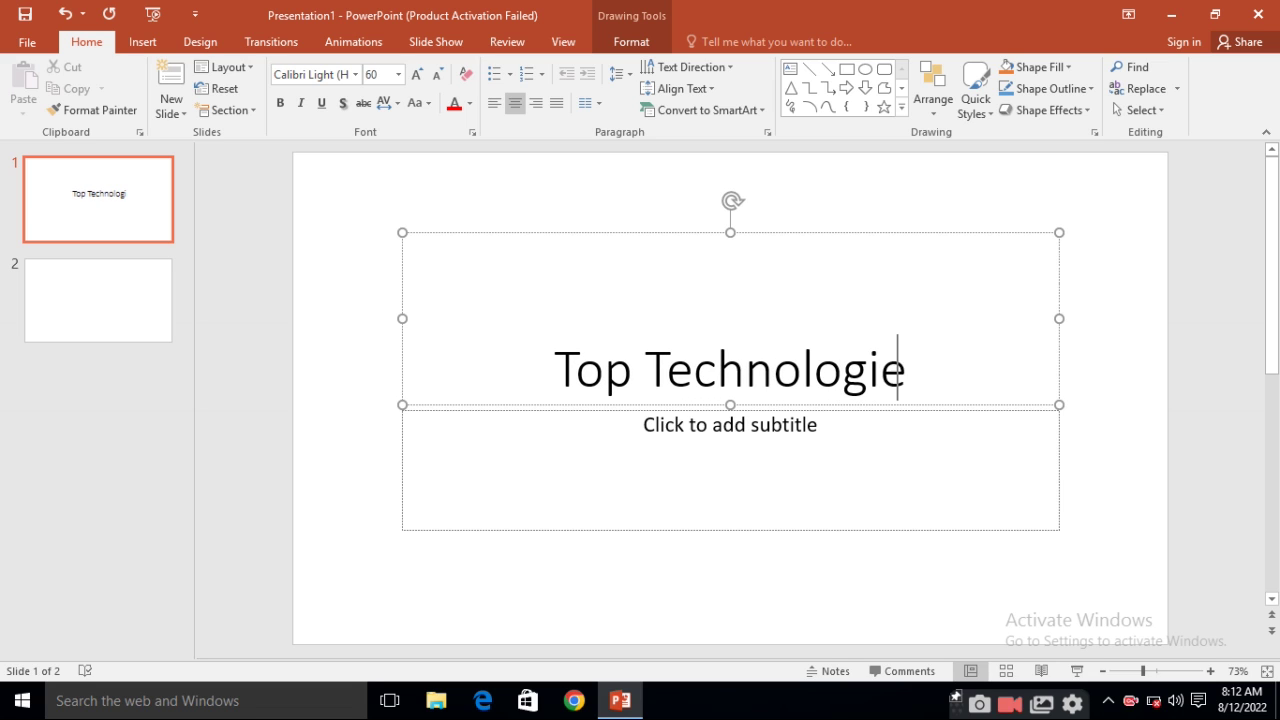
- Add a subtitle byline with the author's name below the title
{"action": "left_click", "coordinate": [730, 495]}
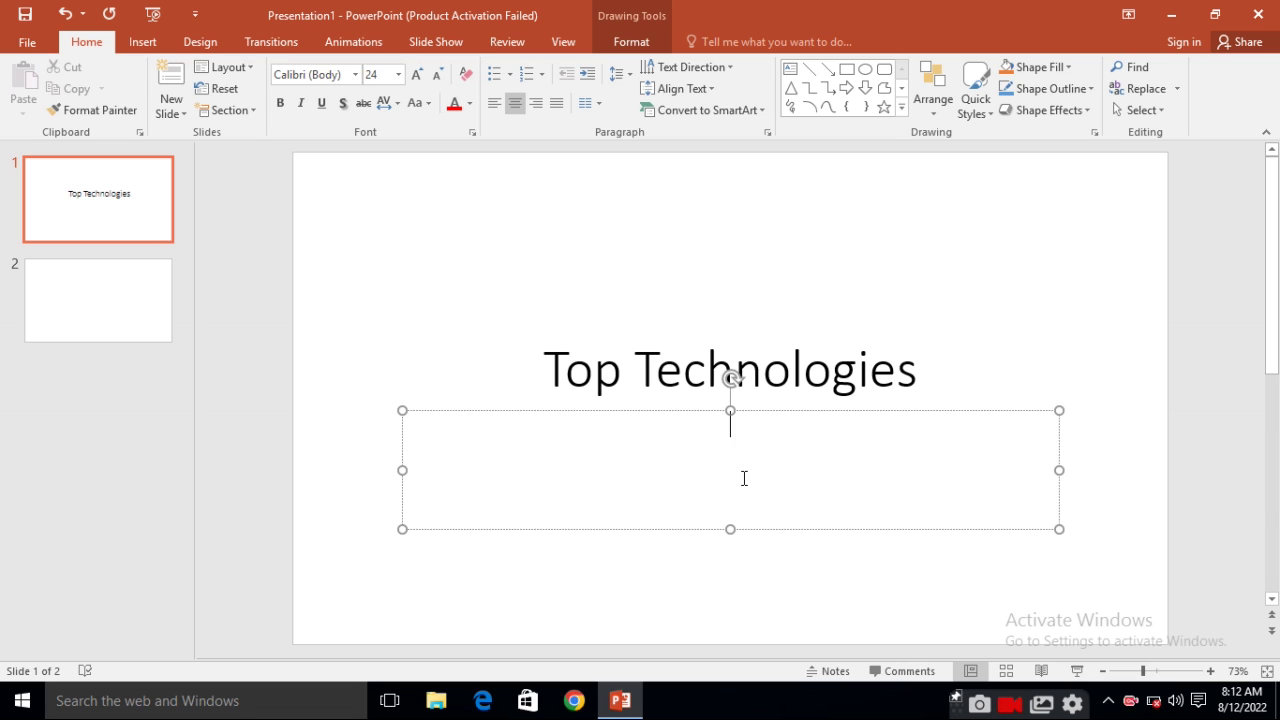
{"action": "type", "text": "B"}
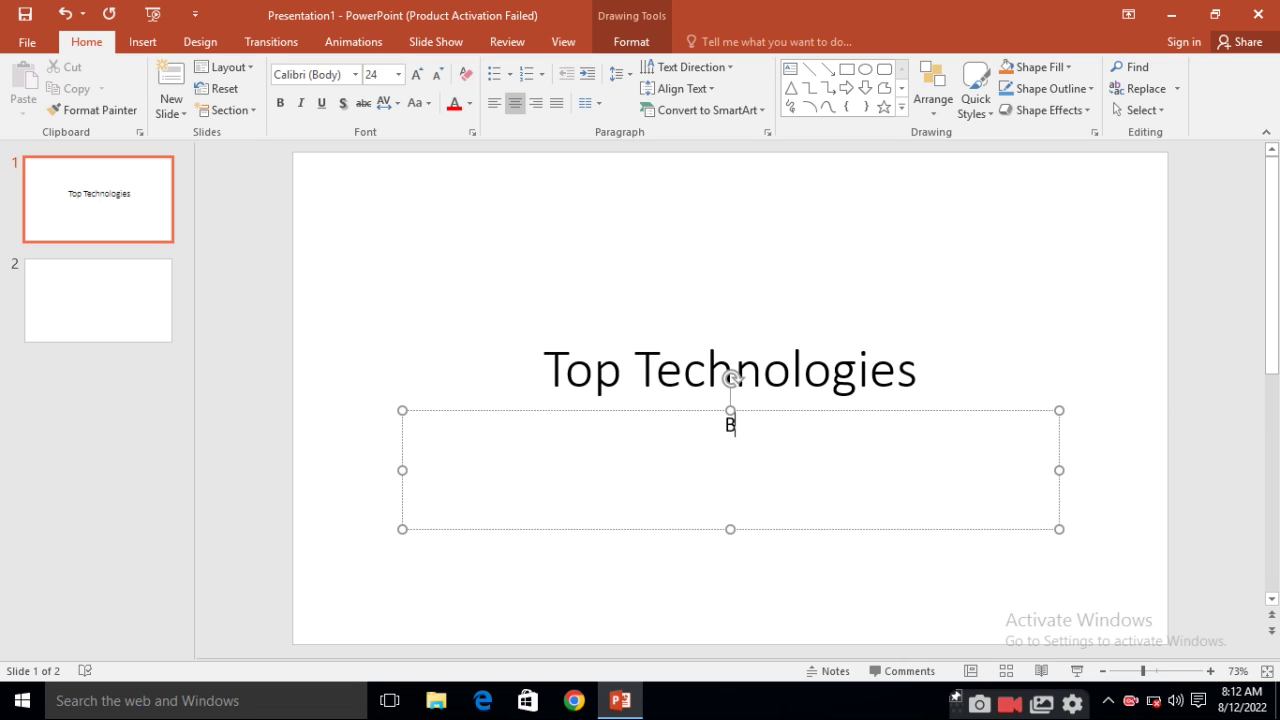
{"action": "type", "text": "y Sonali"}
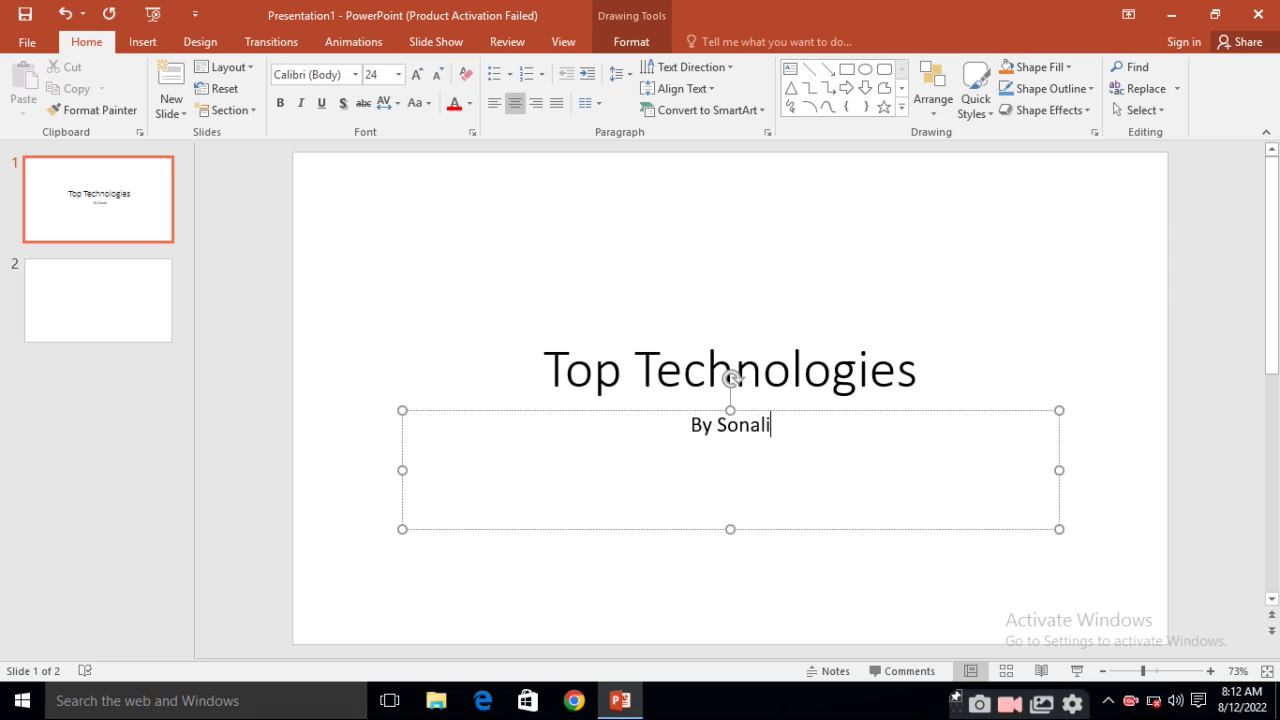
{"action": "left_click", "coordinate": [960, 372]}
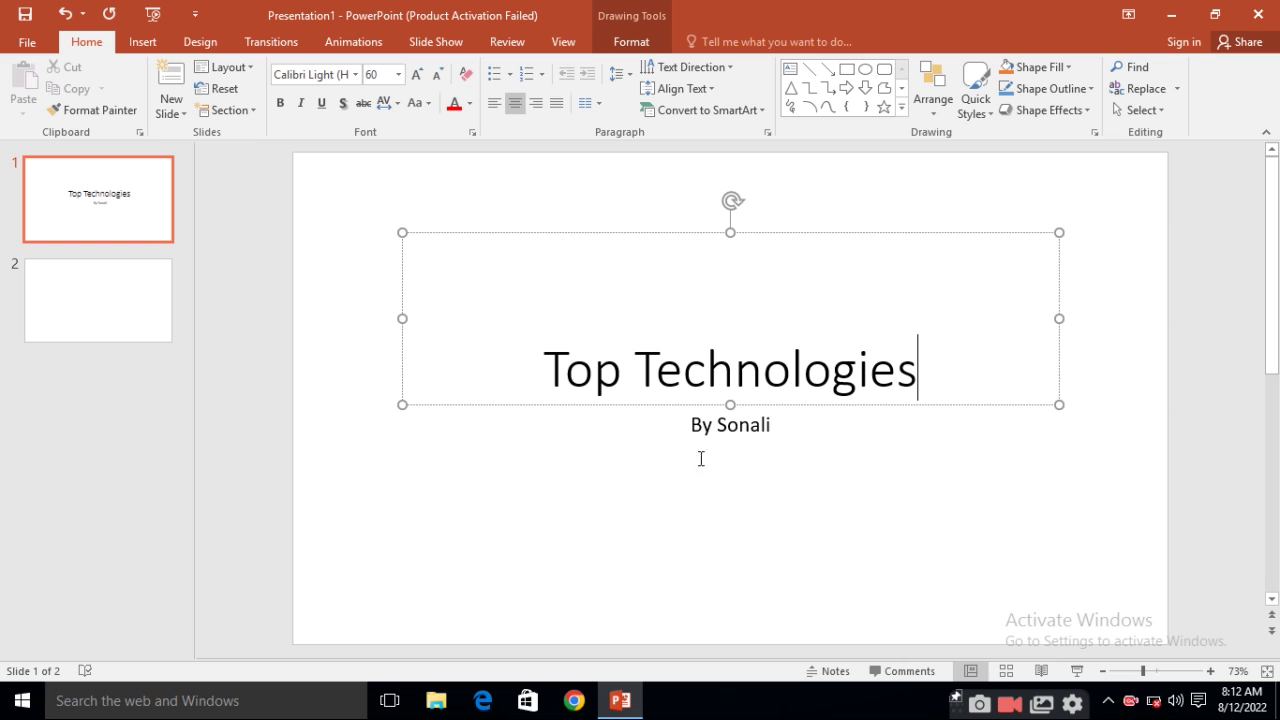
- Give slide 2 the title 'IOT', then go back to slide 1
{"action": "left_click", "coordinate": [151, 289]}
{"action": "left_click", "coordinate": [511, 245]}
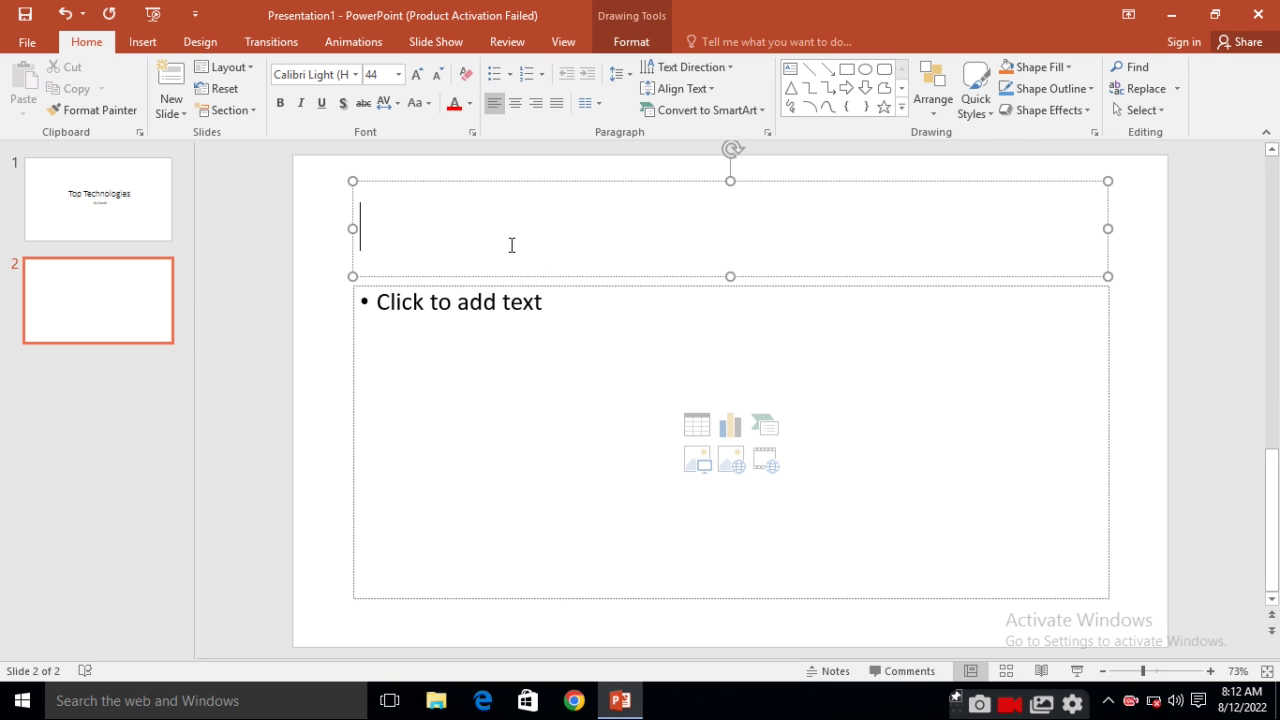
{"action": "type", "text": "IOT"}
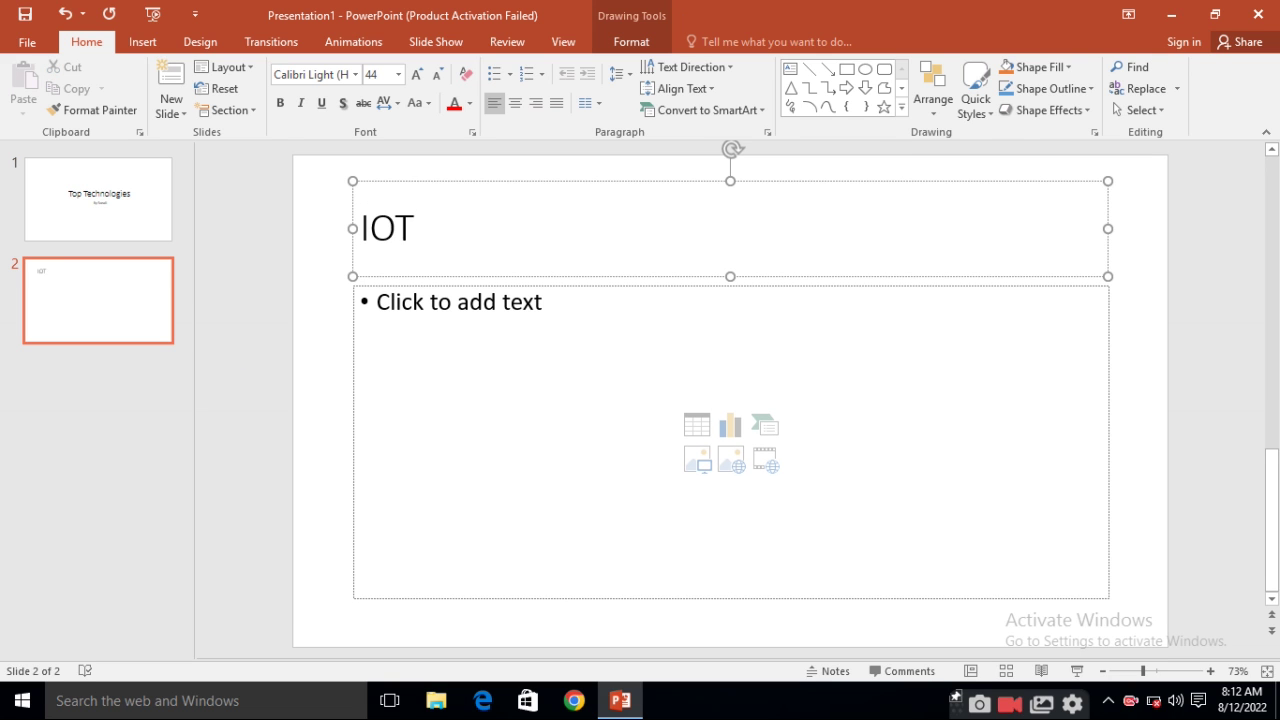
{"action": "left_click", "coordinate": [463, 320]}
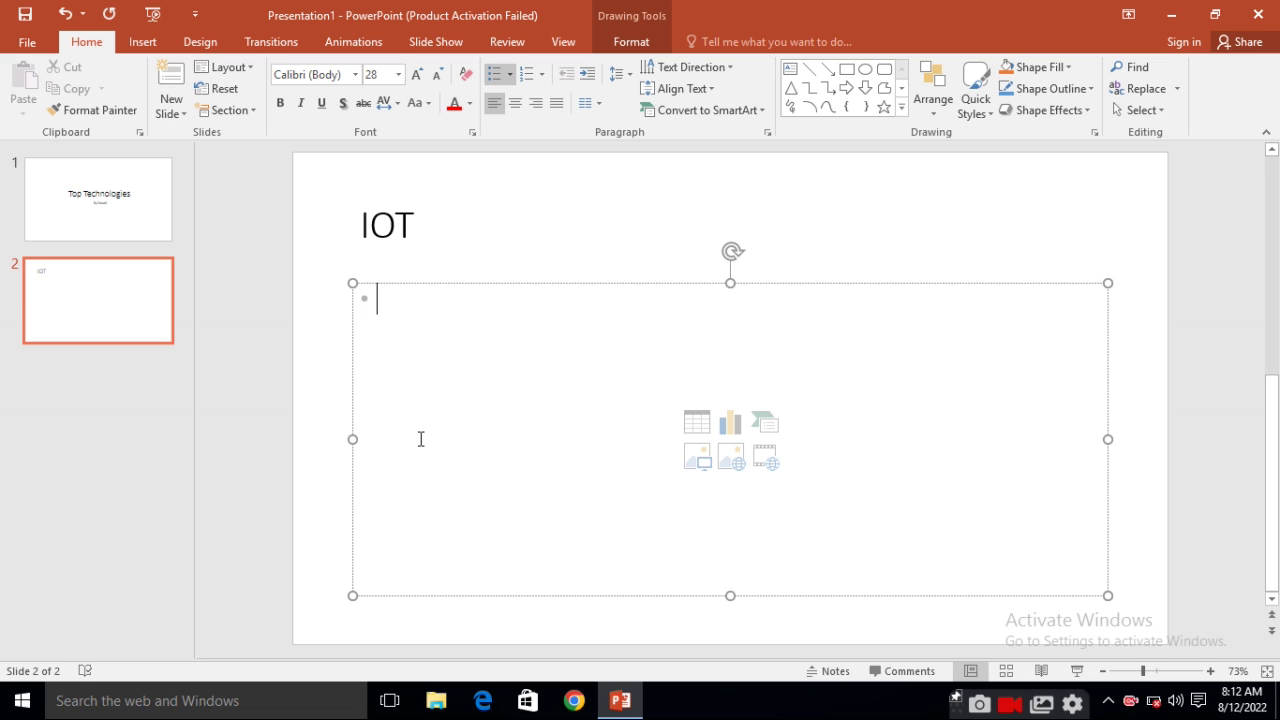
{"action": "left_click", "coordinate": [114, 223]}
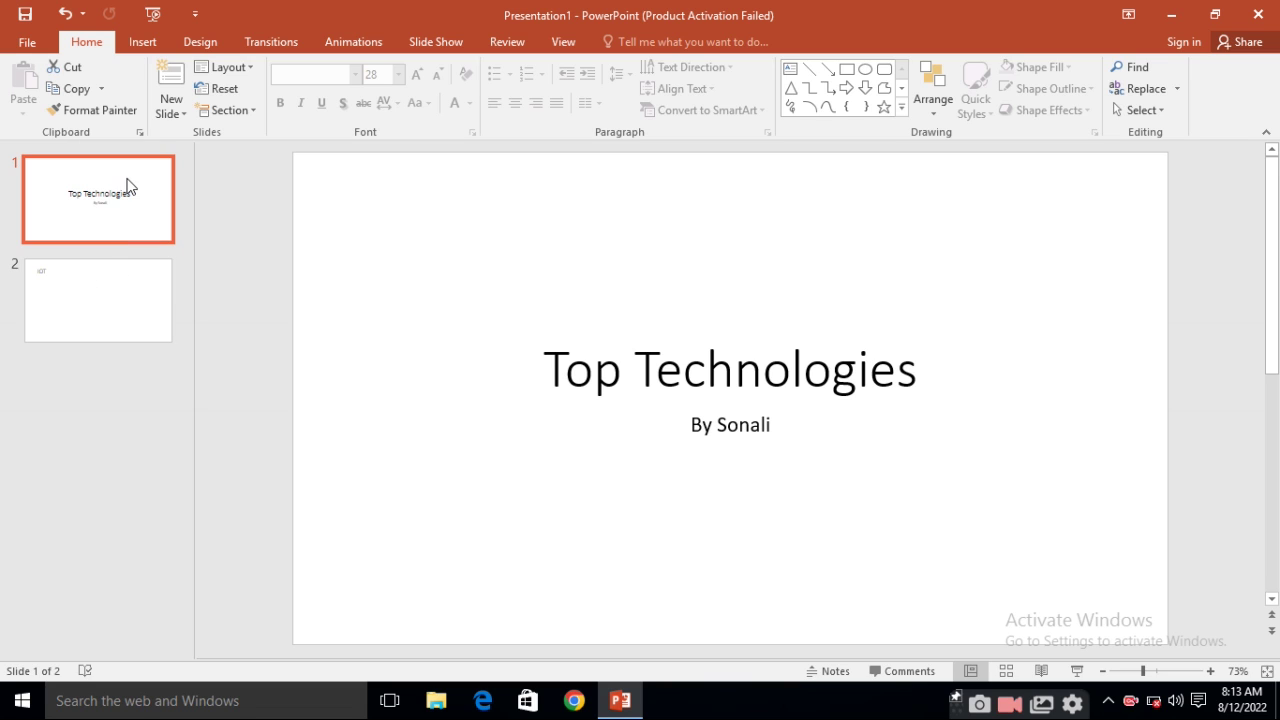
- Format the 'Top Technologies' title as bold Arial Black, keeping the font size at 60
{"action": "left_click", "coordinate": [729, 377]}
{"action": "left_click_drag", "start_coordinate": [543, 370], "coordinate": [727, 222]}
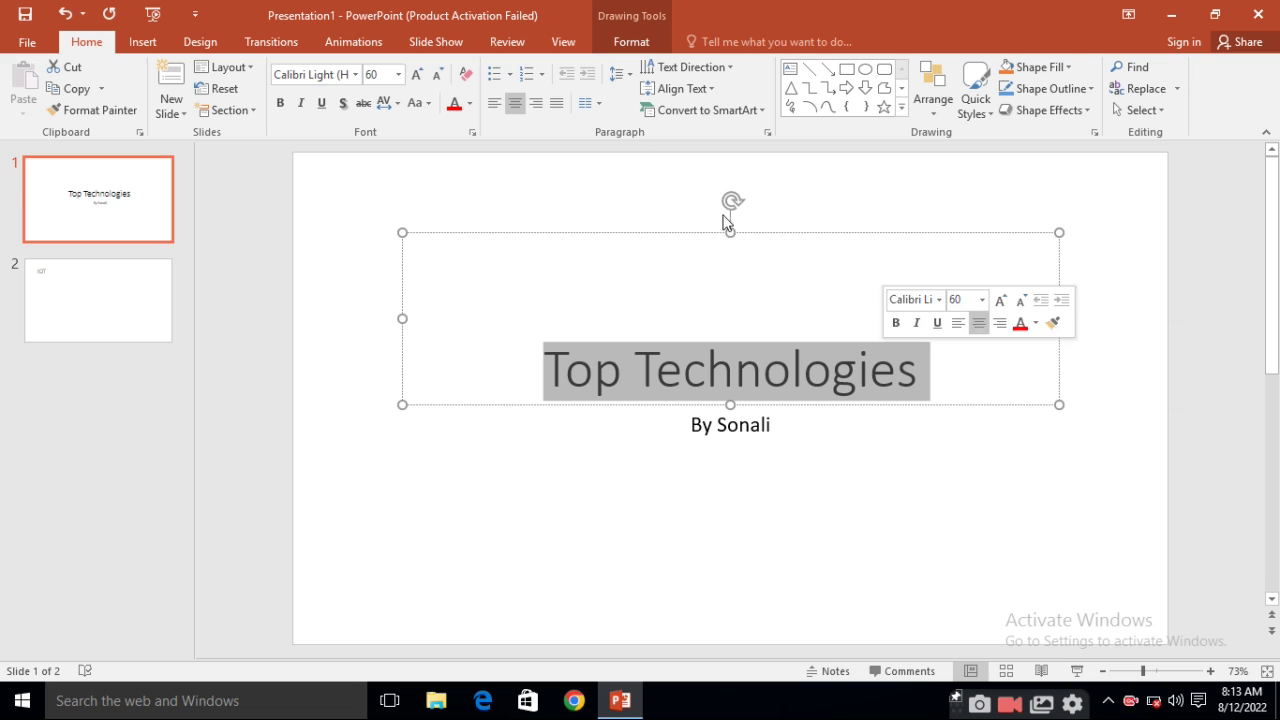
{"action": "left_click", "coordinate": [280, 104]}
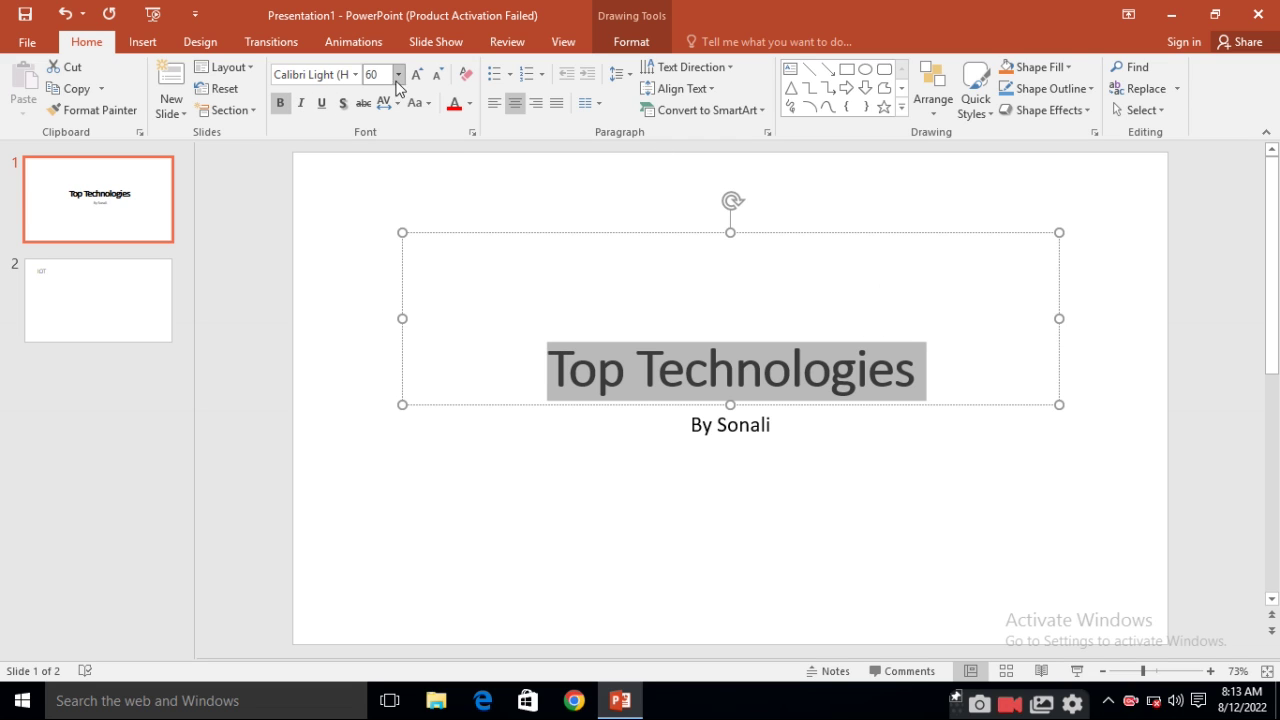
{"action": "left_click", "coordinate": [355, 75]}
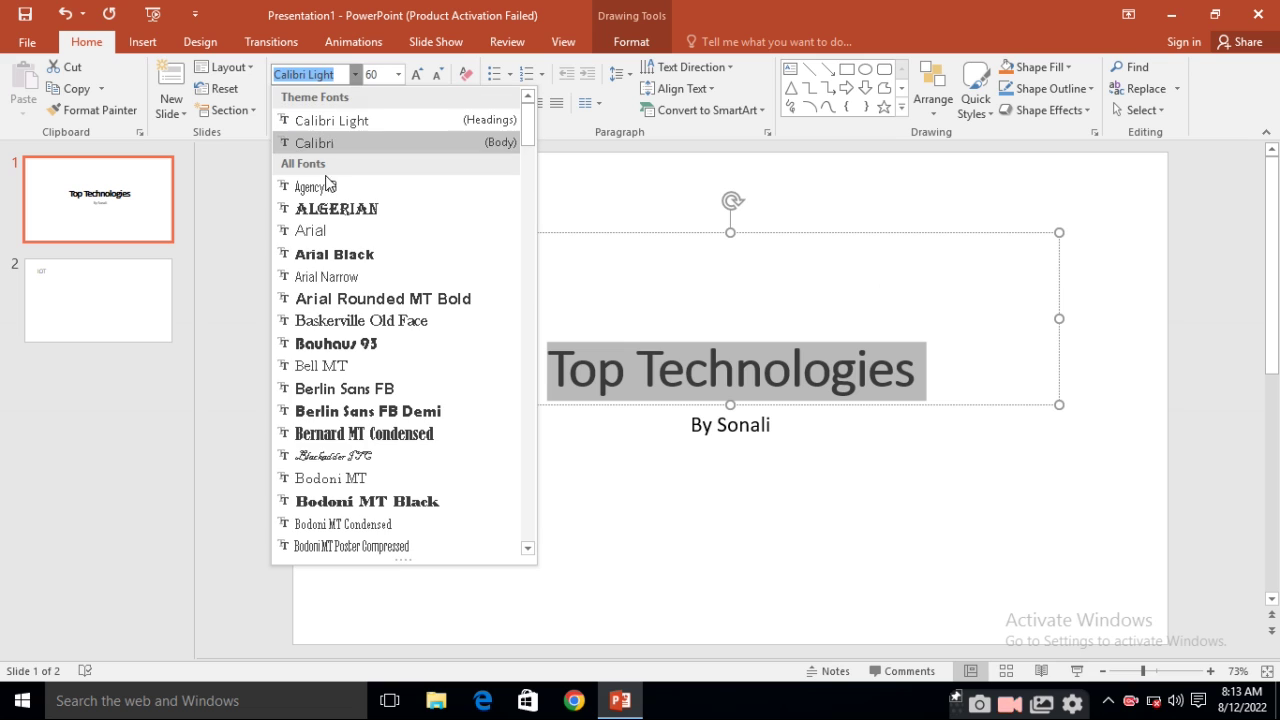
{"action": "left_click", "coordinate": [331, 257]}
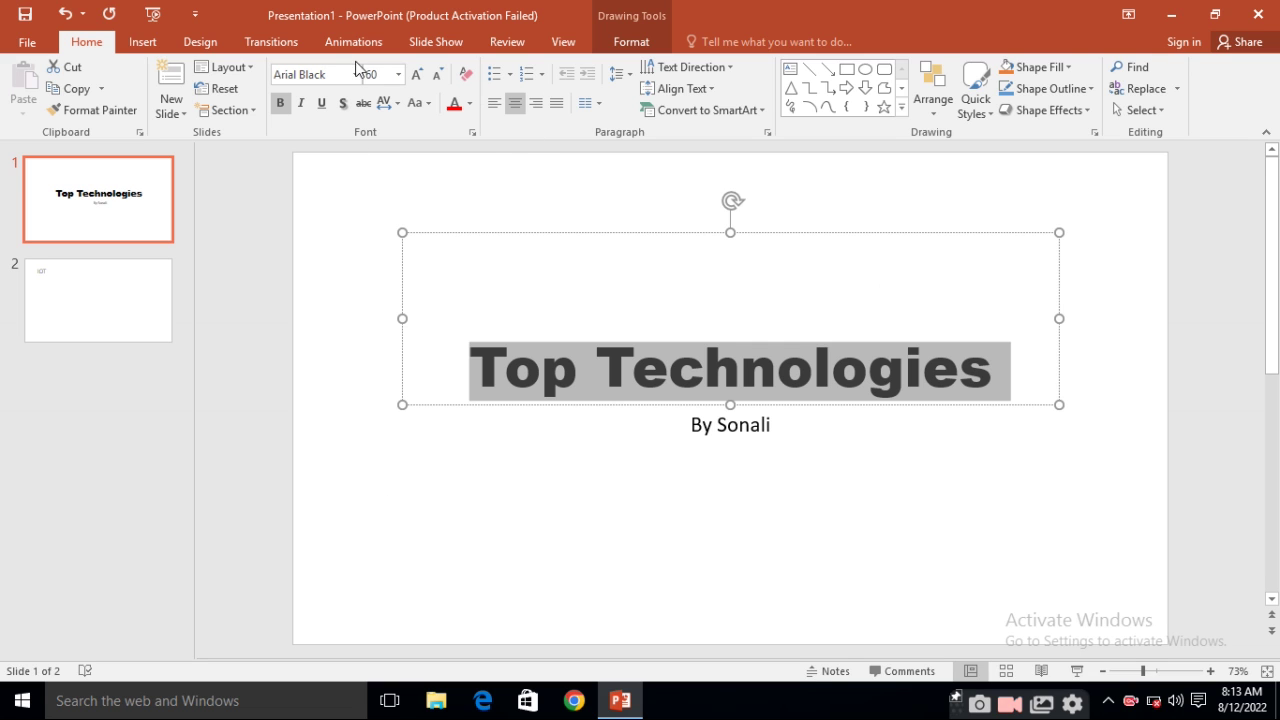
{"action": "left_click", "coordinate": [398, 74]}
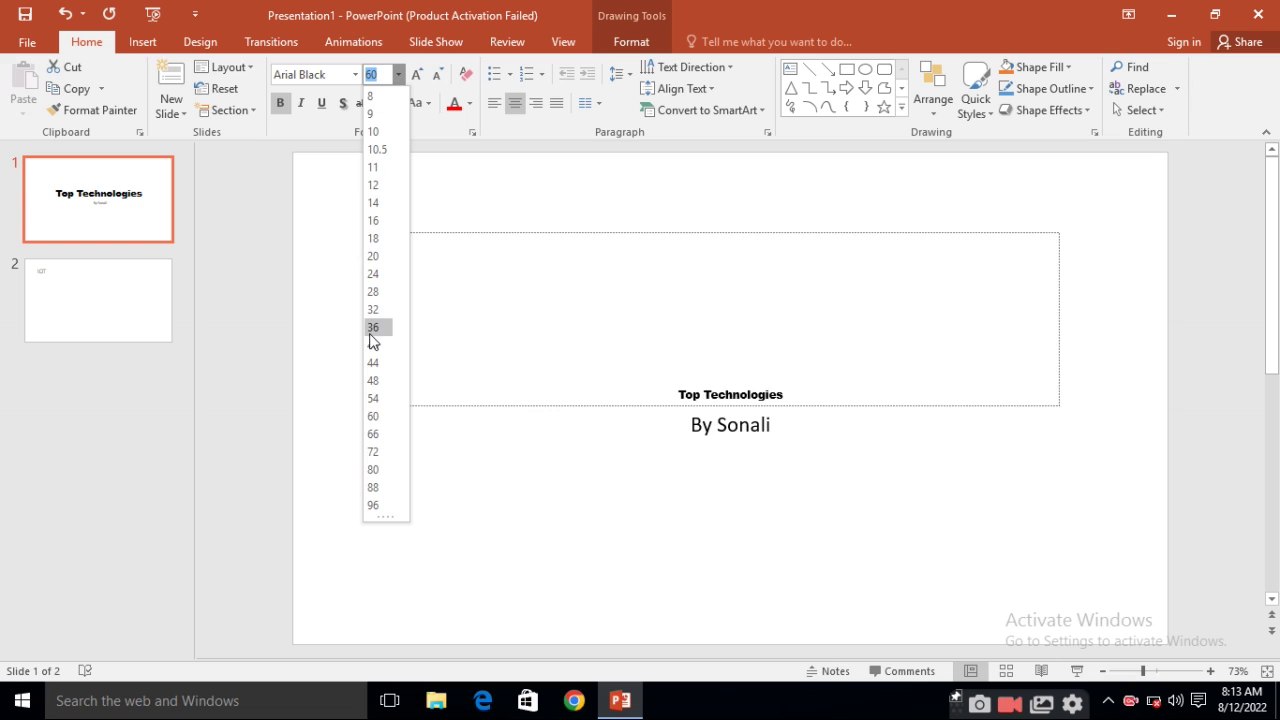
{"action": "left_click", "coordinate": [378, 416]}
{"action": "left_click", "coordinate": [354, 278]}
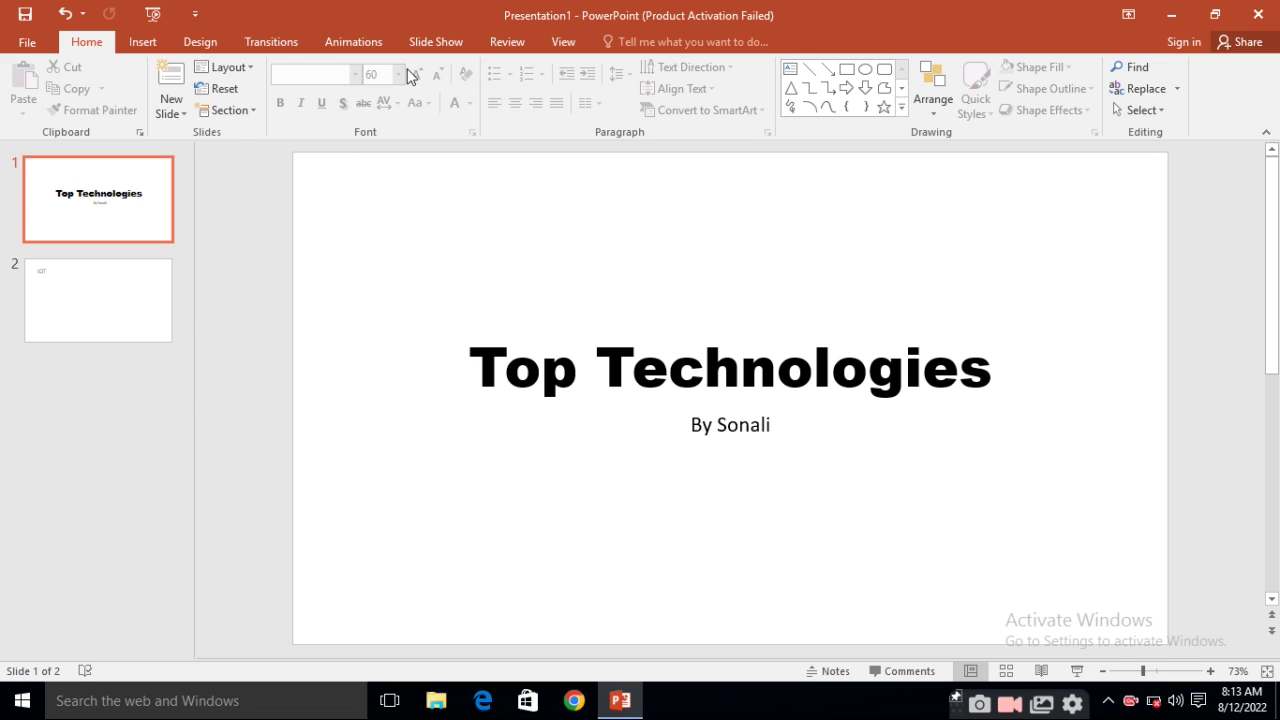
{"action": "left_click", "coordinate": [533, 386]}
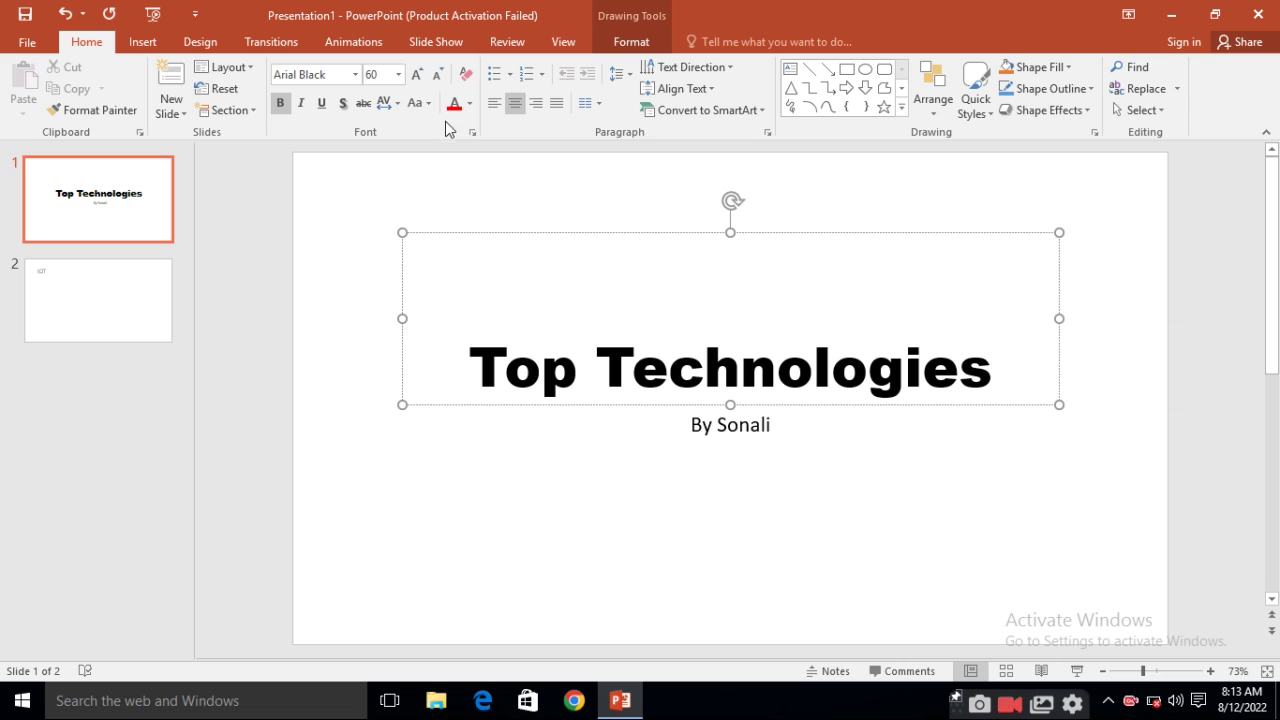
- Change the 'Top Technologies' title text color to the standard Red
{"action": "left_click", "coordinate": [436, 360]}
{"action": "triple_click", "coordinate": [640, 374]}
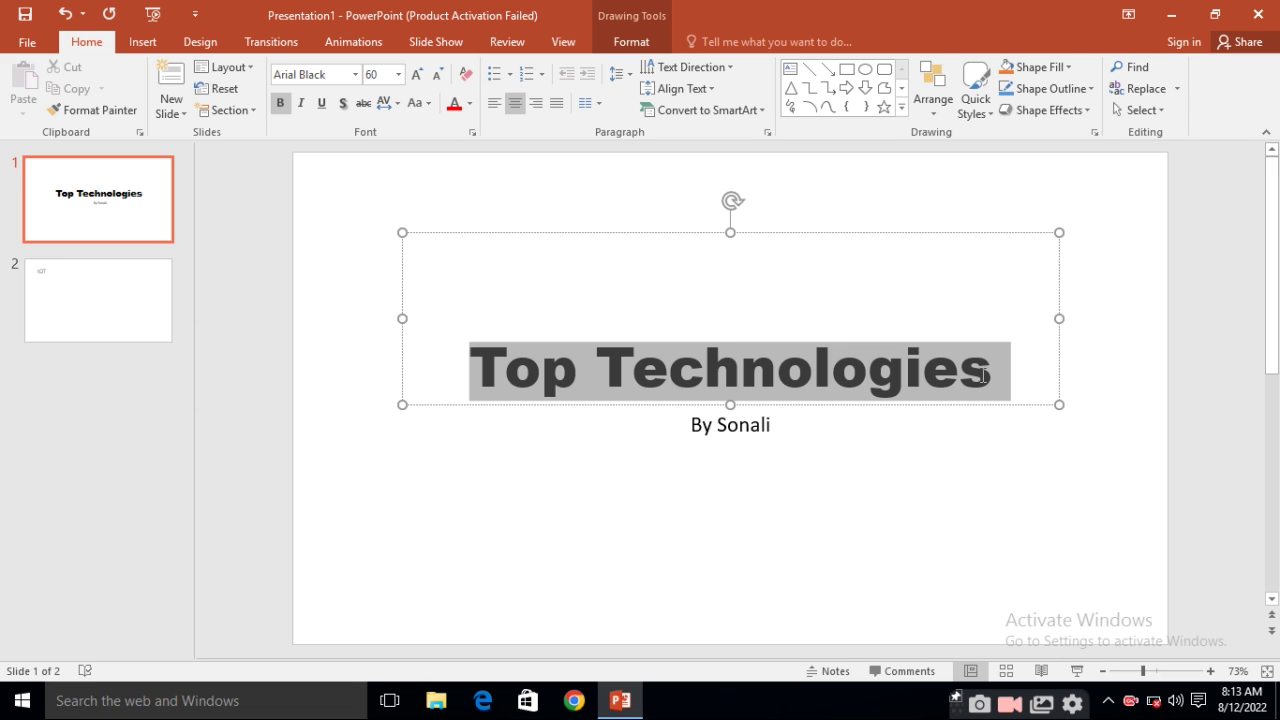
{"action": "left_click", "coordinate": [470, 105]}
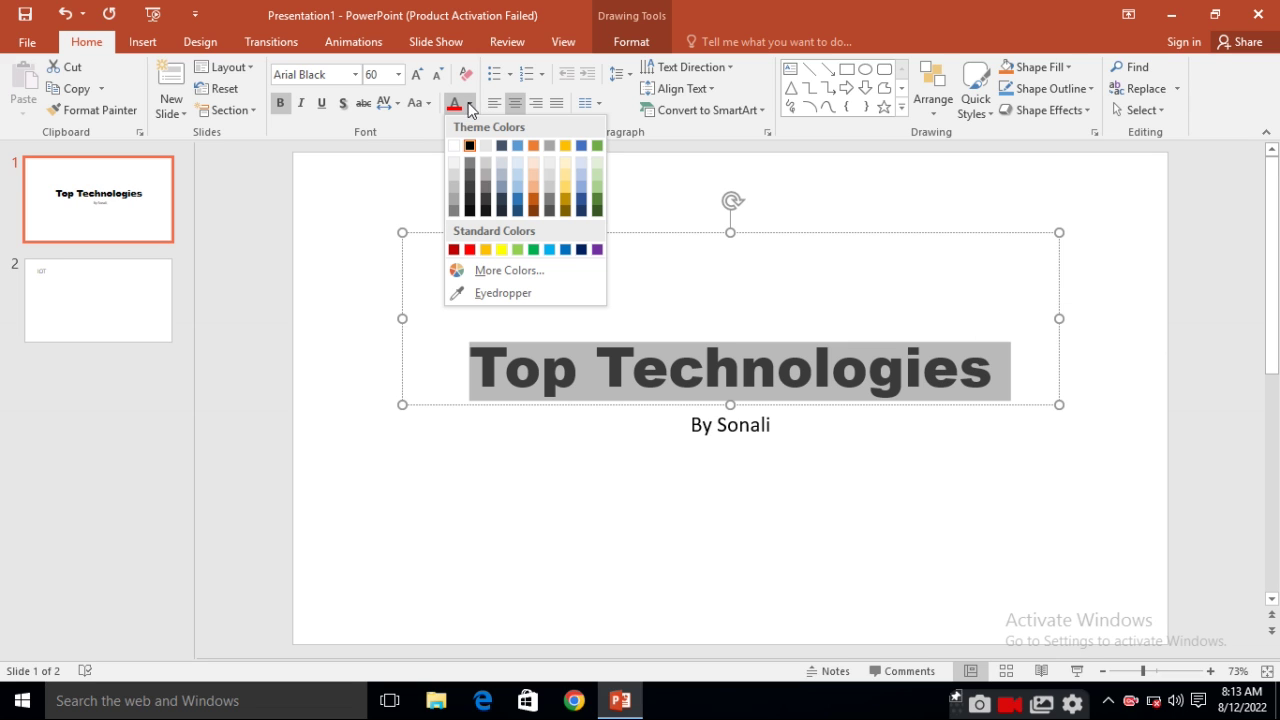
{"action": "left_click", "coordinate": [470, 250]}
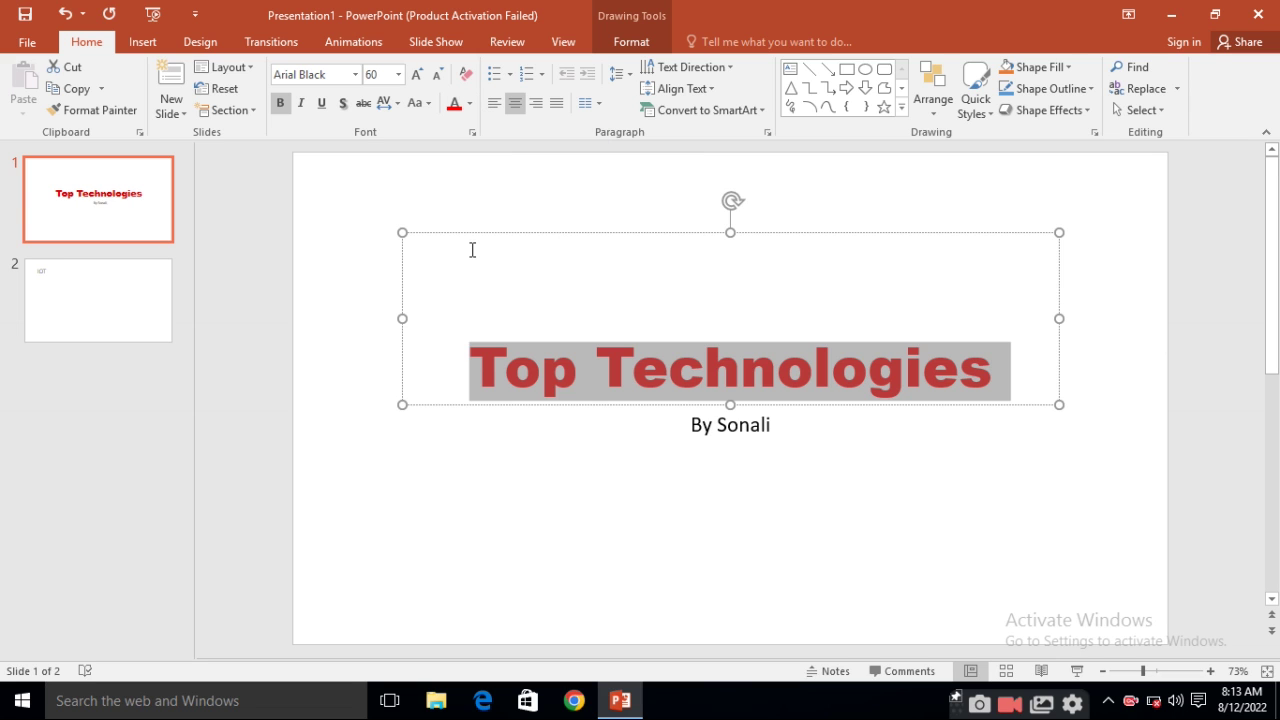
{"action": "left_click", "coordinate": [432, 528]}
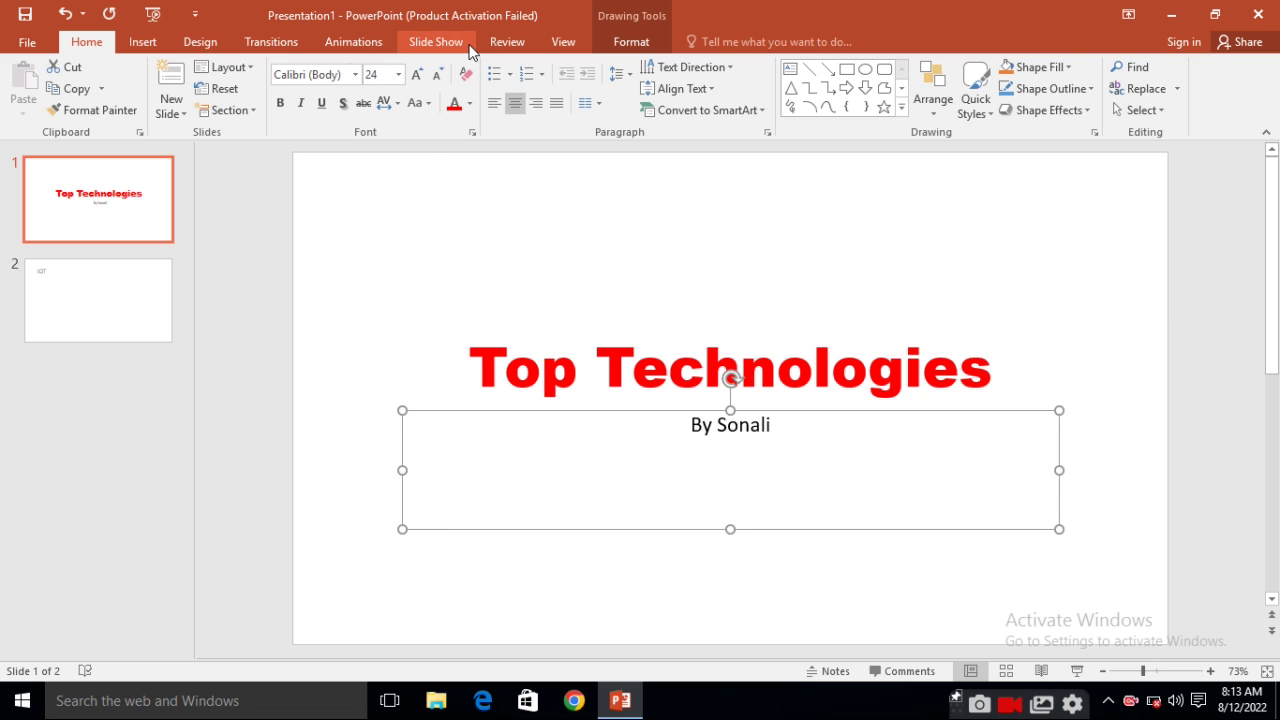